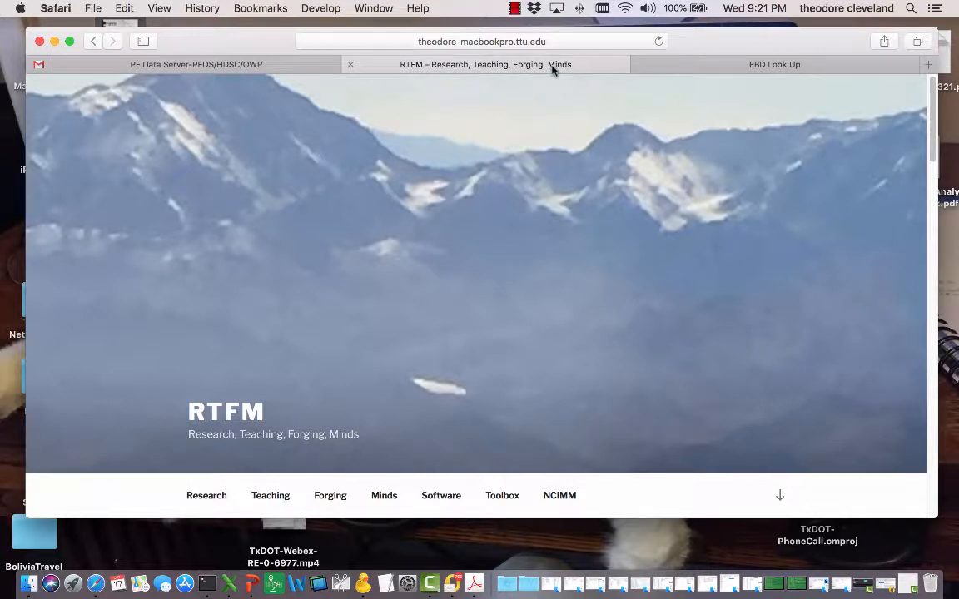
Open the MyToolbox web-applications page through the Toolbox section of the RTFM site.
{"action": "left_click", "coordinate": [567, 43]}
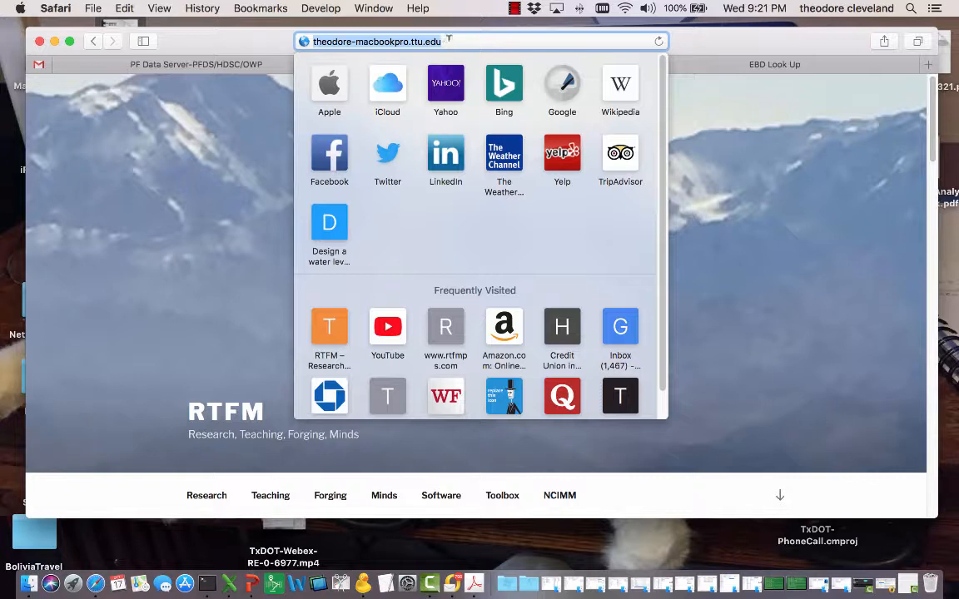
{"action": "left_click", "coordinate": [750, 156]}
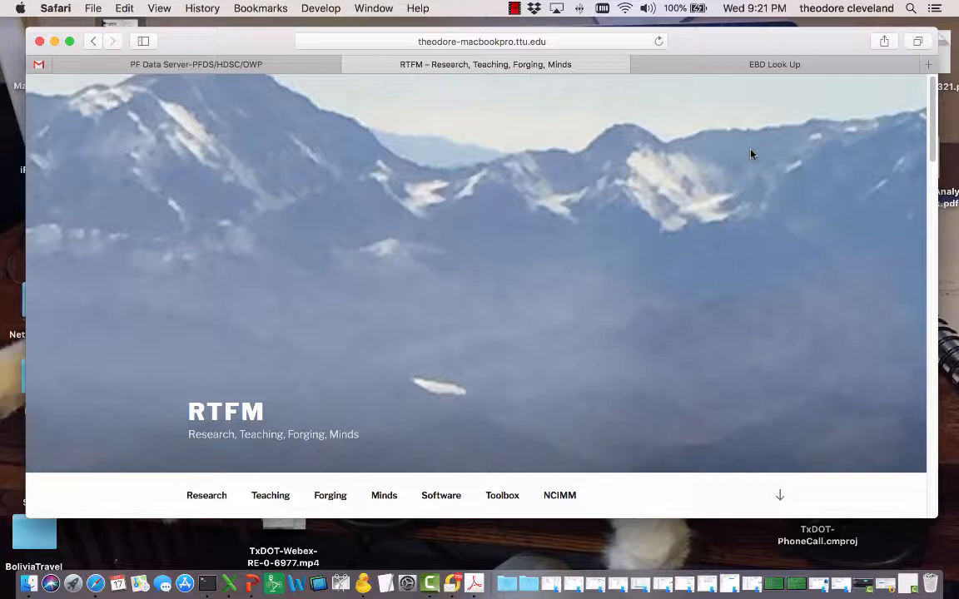
{"action": "left_click", "coordinate": [500, 497]}
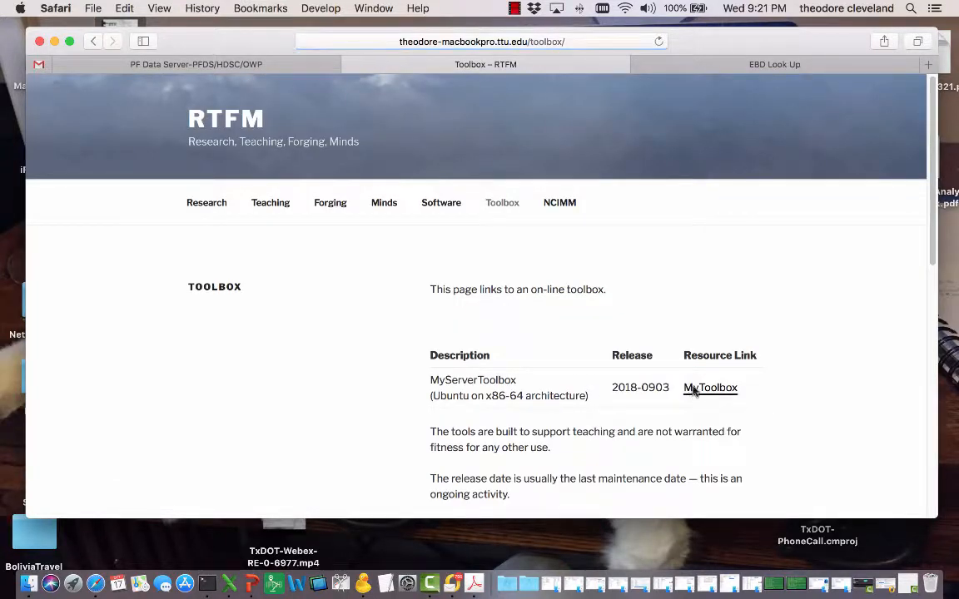
{"action": "left_click", "coordinate": [689, 389]}
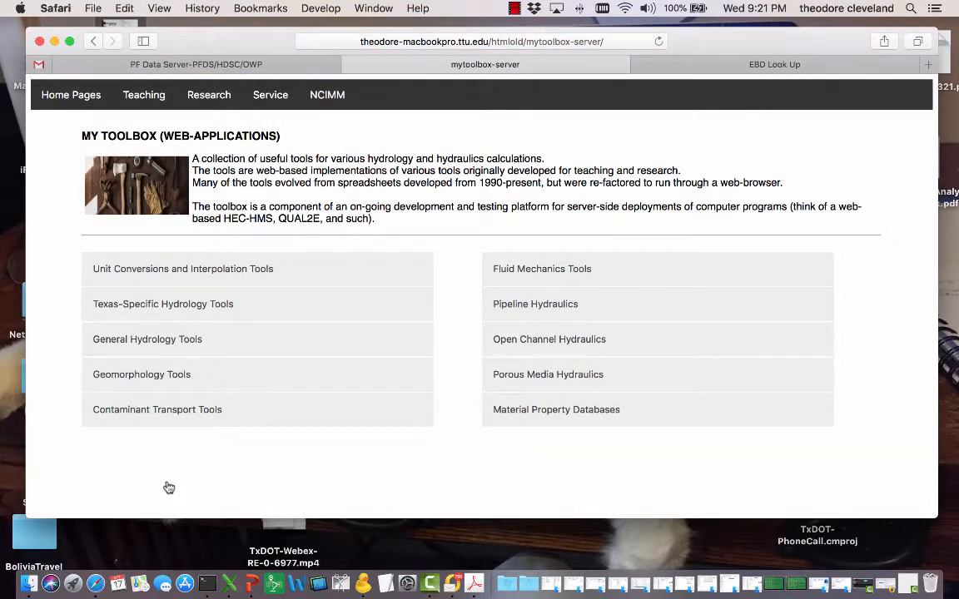
Review the Texas-Specific Hydrology Tools, highlight the sentence about the tools being obsolete as of 1 October 2018, and collapse the section.
{"action": "left_click", "coordinate": [179, 273]}
{"action": "left_click", "coordinate": [176, 309]}
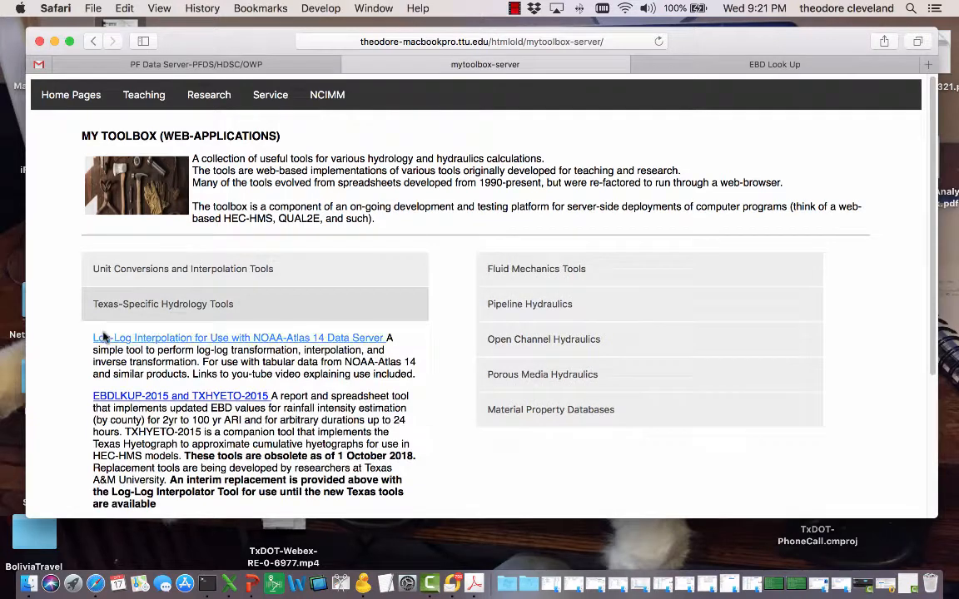
{"action": "scroll", "coordinate": [109, 332], "scroll_direction": "down", "scroll_amount": 3}
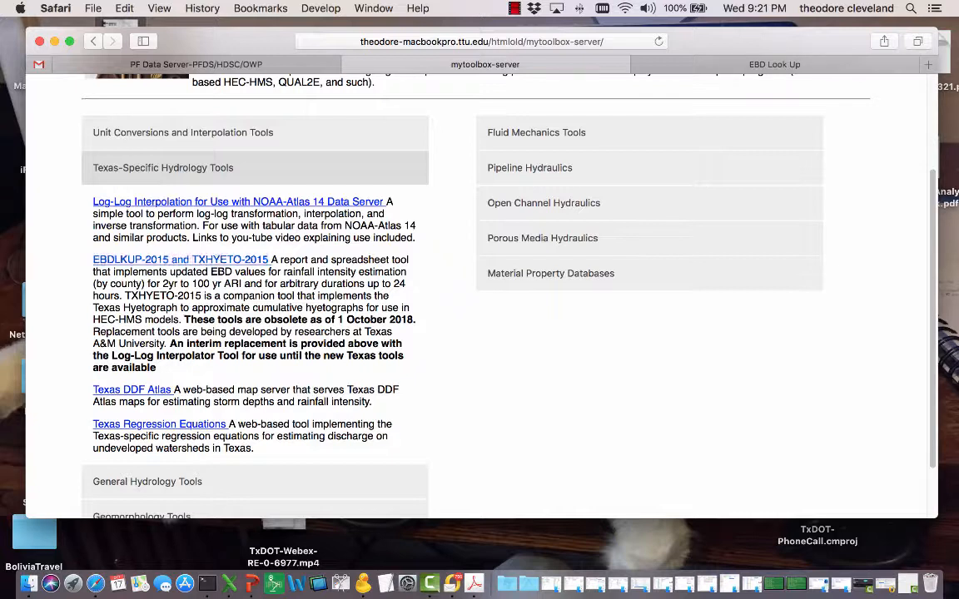
{"action": "left_click_drag", "start_coordinate": [185, 319], "coordinate": [420, 320]}
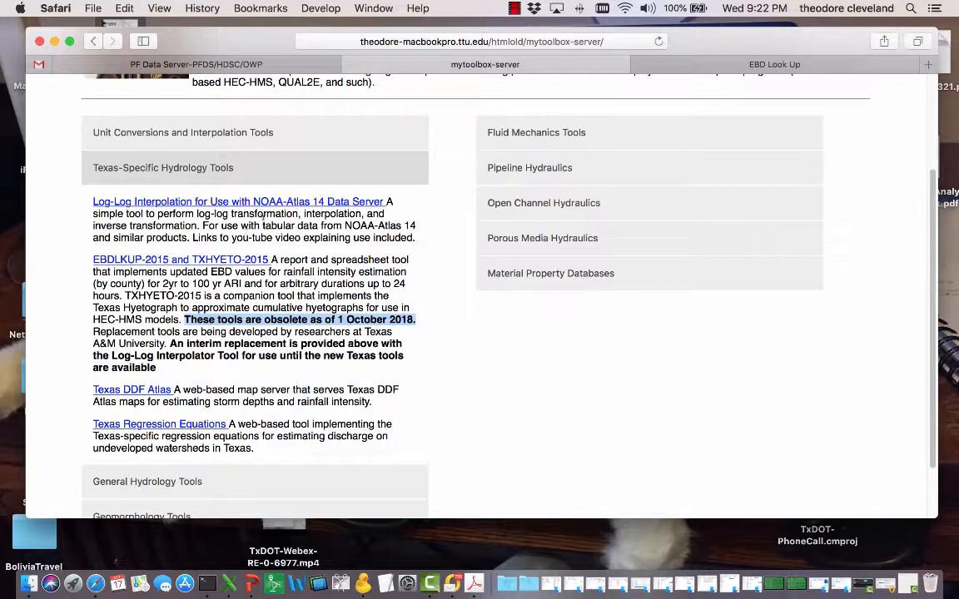
{"action": "left_click", "coordinate": [199, 166]}
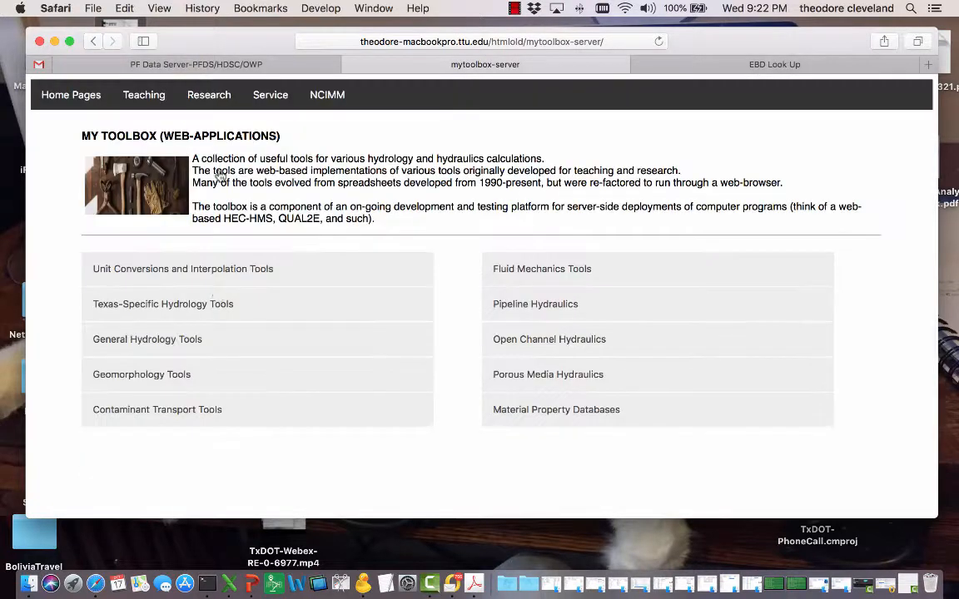
Open the EBDUSA rainfall lookup tool from the General Hydrology Tools after glancing at the Unit Conversions and Interpolation Tools.
{"action": "left_click", "coordinate": [221, 267]}
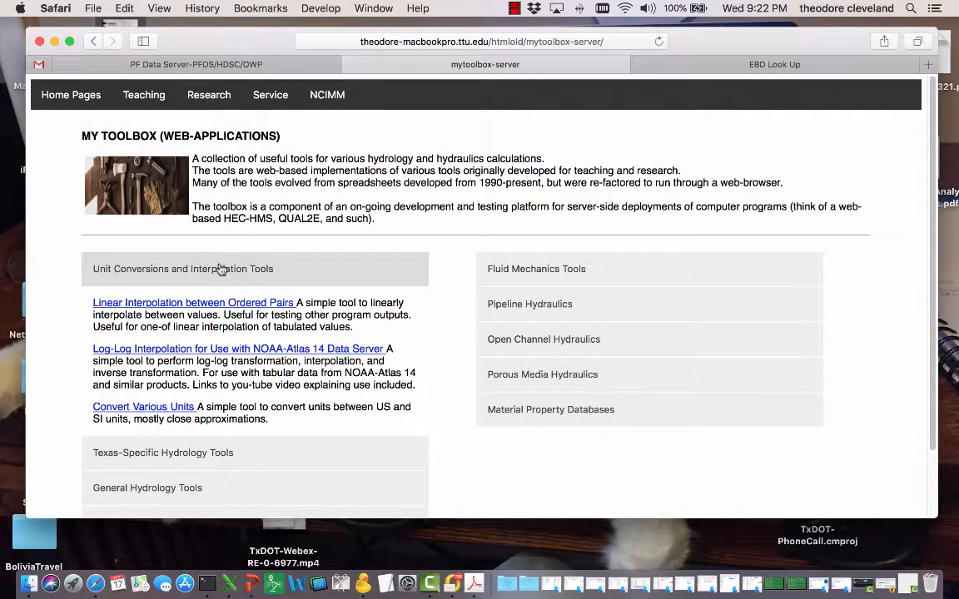
{"action": "left_click", "coordinate": [220, 267]}
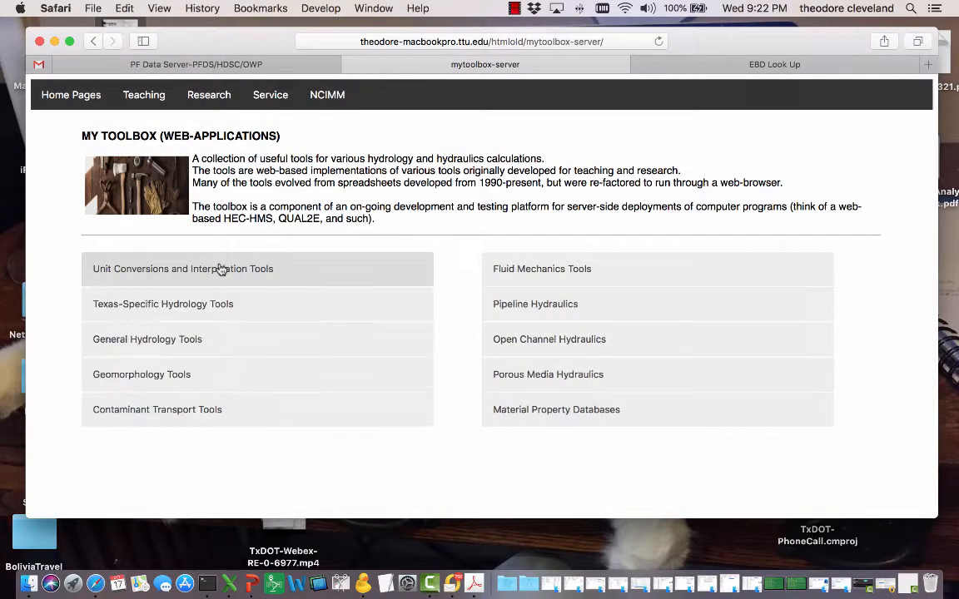
{"action": "left_click", "coordinate": [199, 347]}
{"action": "scroll", "coordinate": [59, 376], "scroll_direction": "down", "scroll_amount": 3}
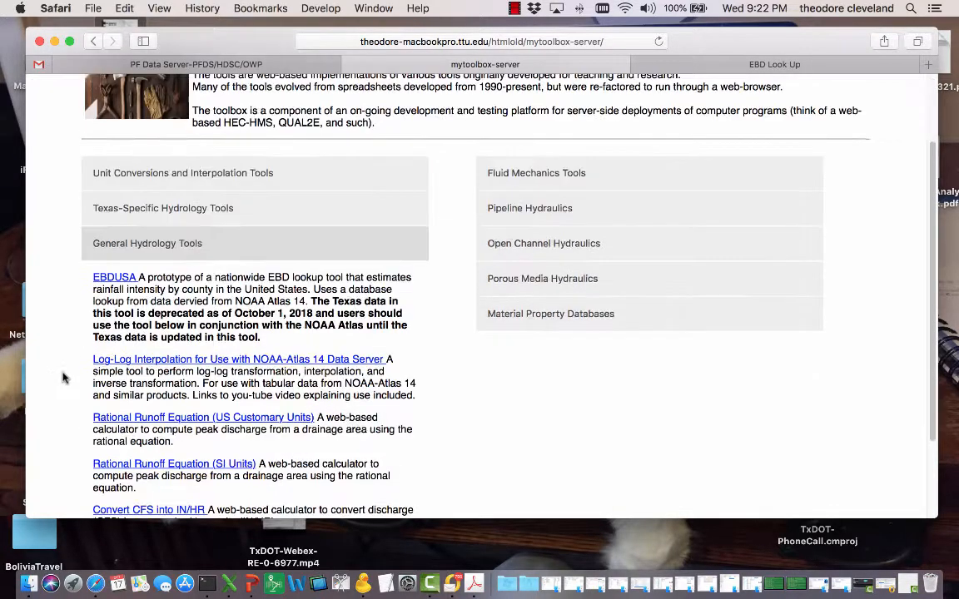
{"action": "scroll", "coordinate": [62, 378], "scroll_direction": "down", "scroll_amount": 1}
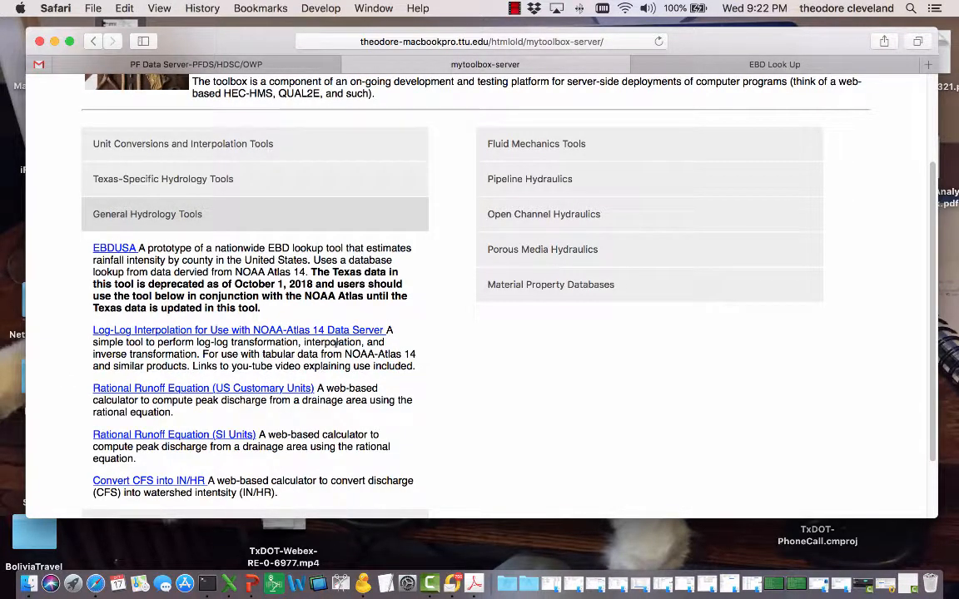
{"action": "left_click", "coordinate": [118, 250]}
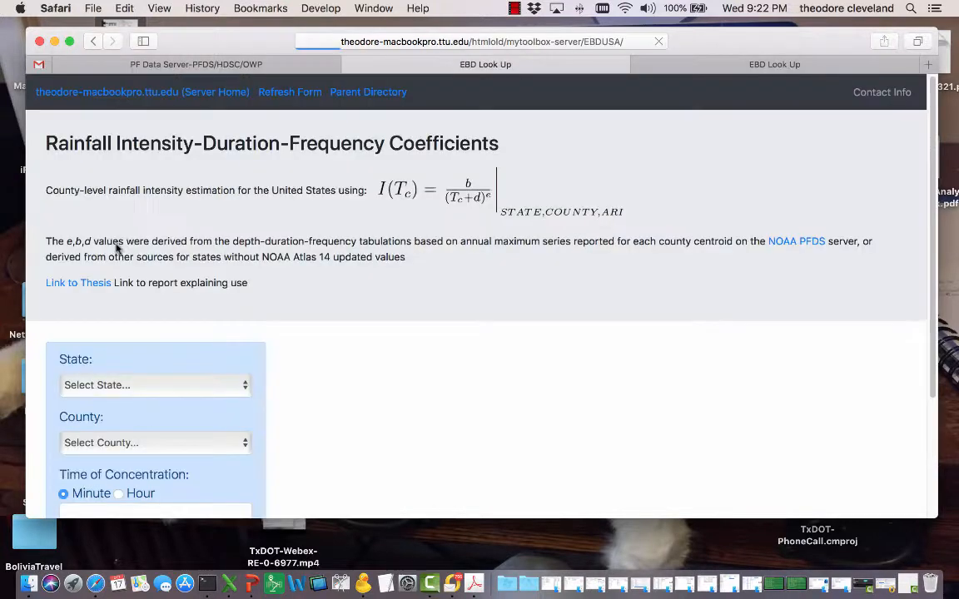
Set the state to Texas in the Rainfall Intensity-Duration-Frequency Coefficients form.
{"action": "scroll", "coordinate": [372, 327], "scroll_direction": "down", "scroll_amount": 1}
{"action": "scroll", "coordinate": [372, 327], "scroll_direction": "up", "scroll_amount": 1}
{"action": "left_click", "coordinate": [224, 386]}
{"action": "scroll", "coordinate": [224, 387], "scroll_direction": "down", "scroll_amount": 10}
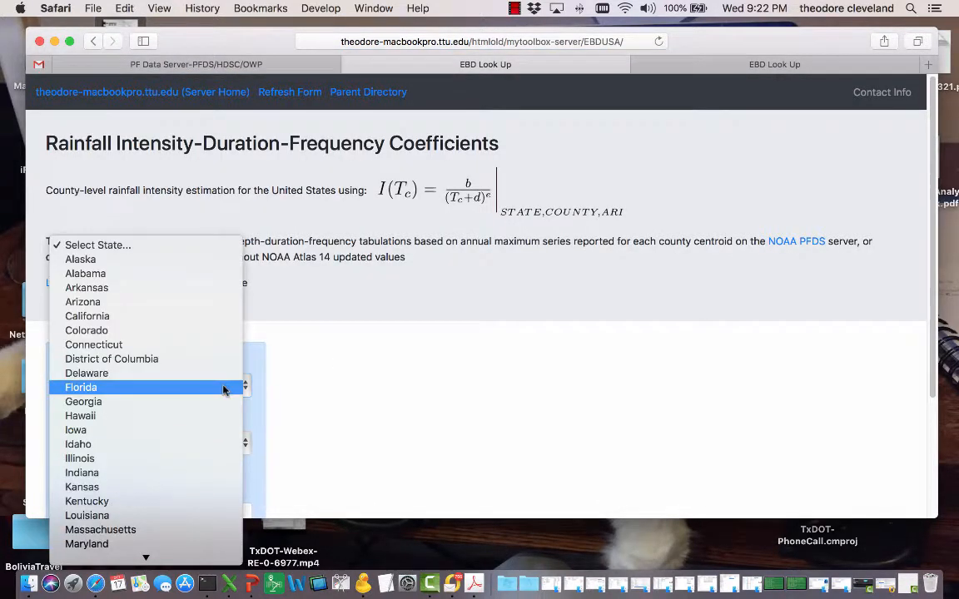
{"action": "key", "text": "t"}
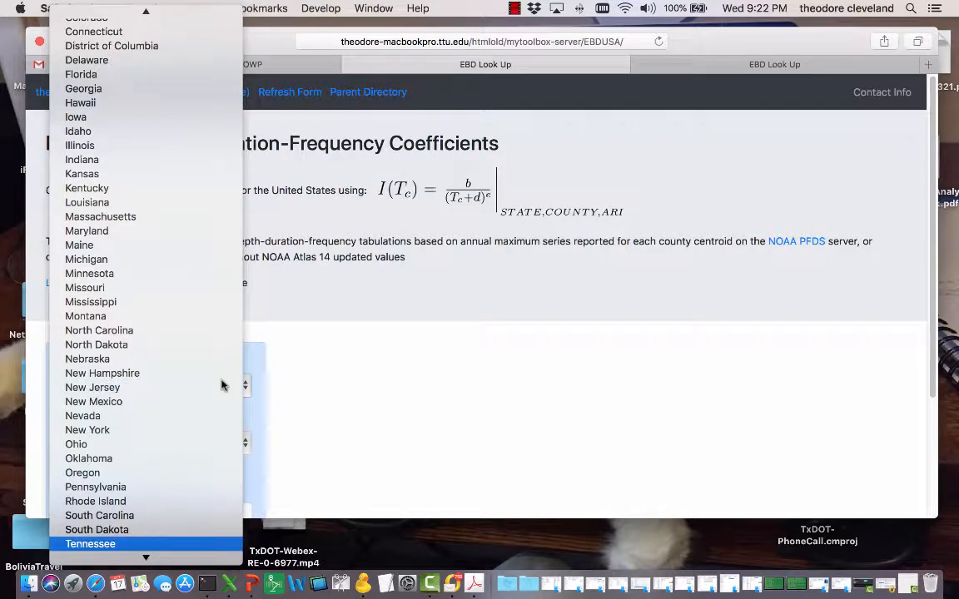
{"action": "key", "text": "Down"}
{"action": "key", "text": "Down"}
{"action": "key", "text": "Up"}
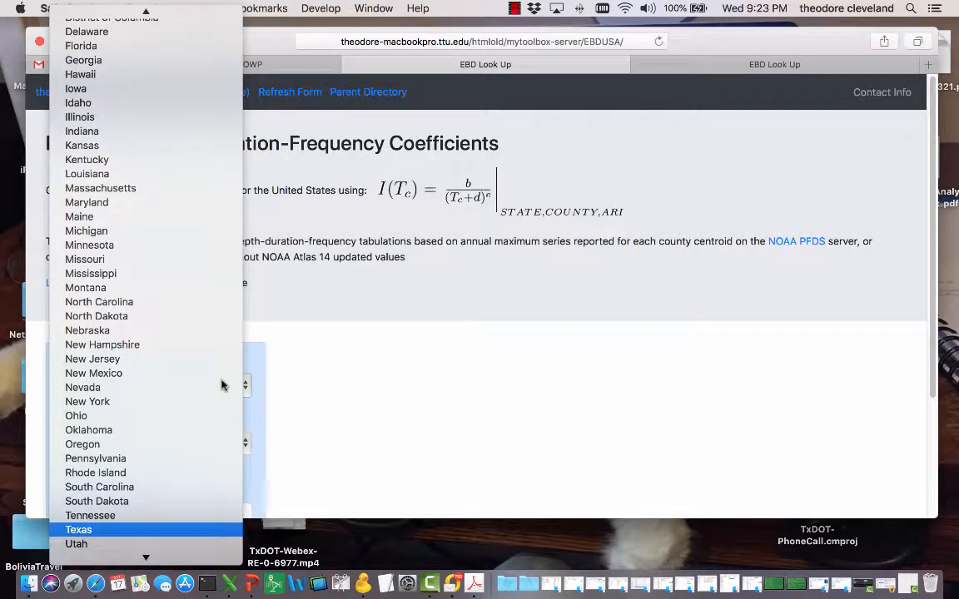
{"action": "key", "text": "Return"}
Browse the Texas county list and choose Aransas County.
{"action": "left_click", "coordinate": [207, 445]}
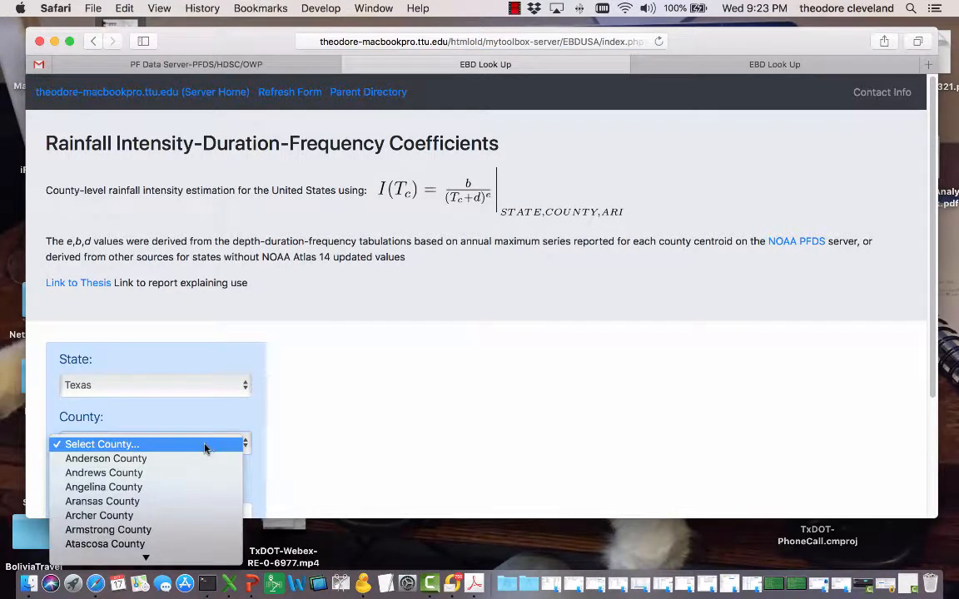
{"action": "scroll", "coordinate": [200, 474], "scroll_direction": "down", "scroll_amount": 5}
{"action": "scroll", "coordinate": [200, 475], "scroll_direction": "down", "scroll_amount": 5}
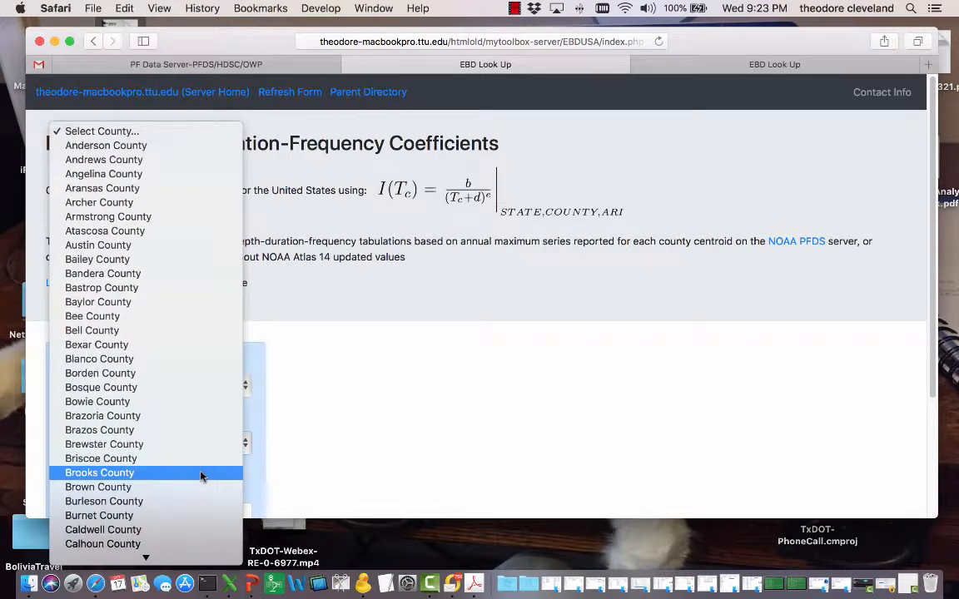
{"action": "scroll", "coordinate": [201, 475], "scroll_direction": "down", "scroll_amount": 10}
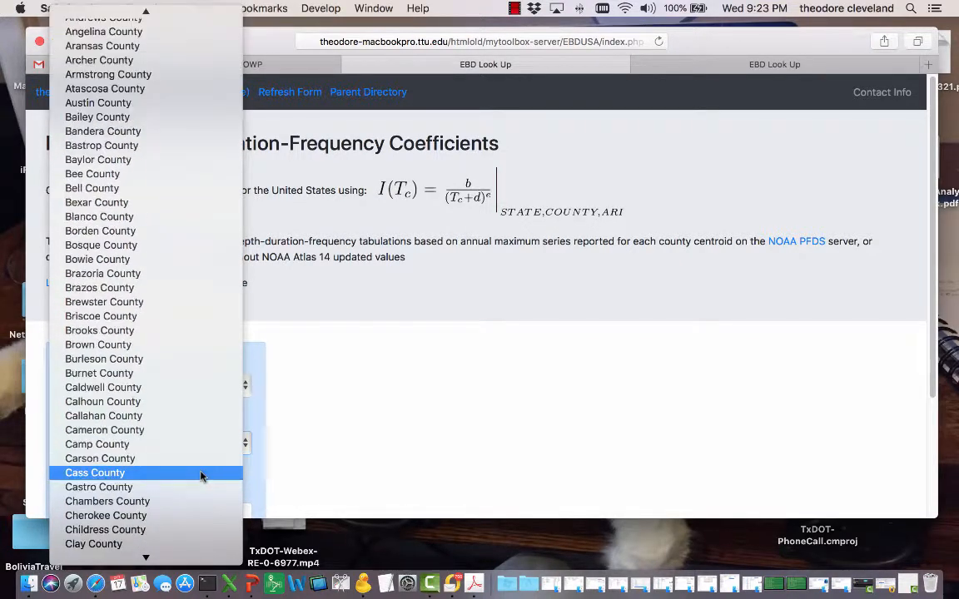
{"action": "scroll", "coordinate": [201, 476], "scroll_direction": "up", "scroll_amount": 5}
{"action": "scroll", "coordinate": [201, 475], "scroll_direction": "down", "scroll_amount": 10}
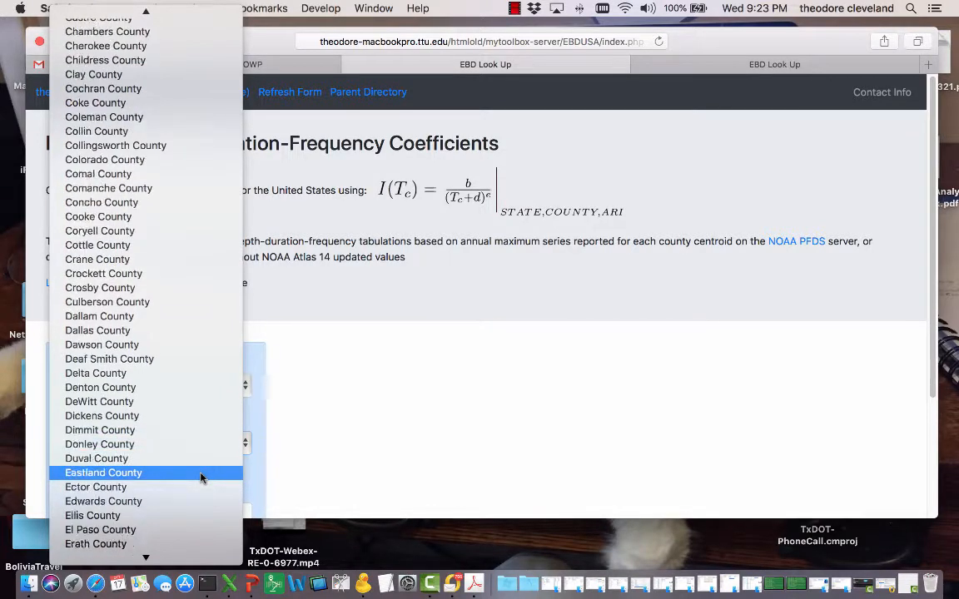
{"action": "scroll", "coordinate": [201, 476], "scroll_direction": "up", "scroll_amount": 6}
{"action": "scroll", "coordinate": [201, 476], "scroll_direction": "up", "scroll_amount": 10}
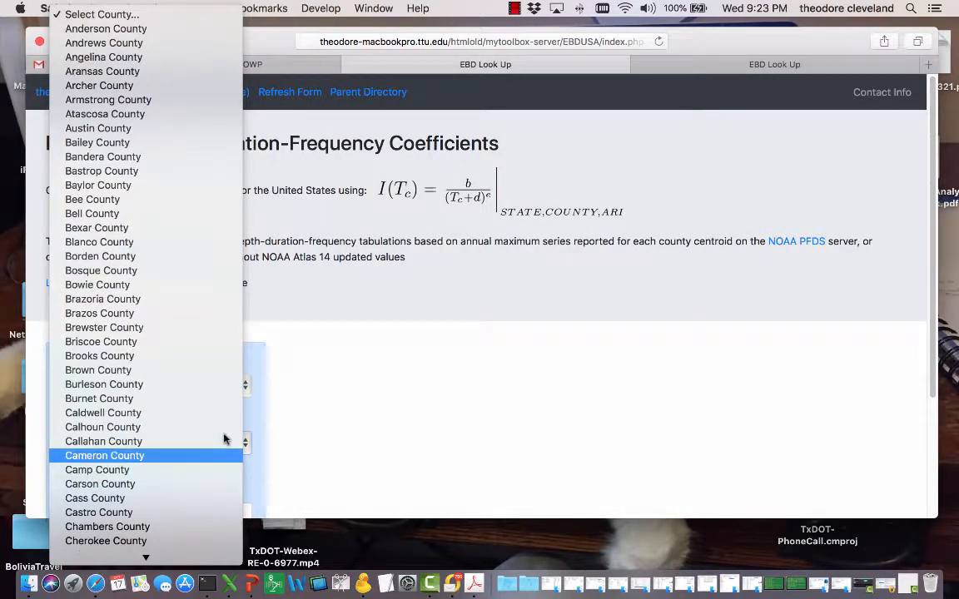
{"action": "left_click", "coordinate": [133, 74]}
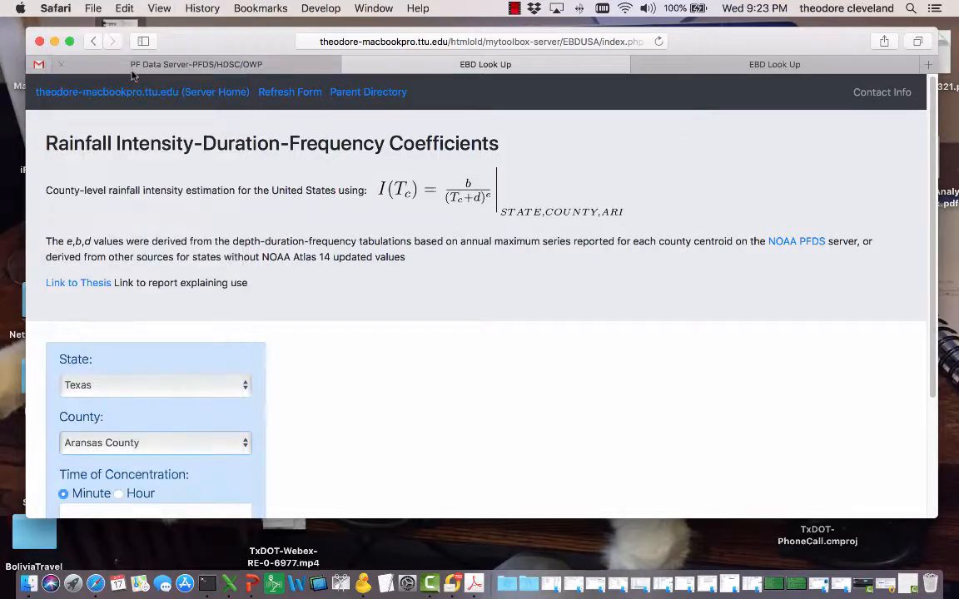
Enter a time of concentration of 49 minutes, submit the lookup, and view the coefficient table and depth-duration chart.
{"action": "scroll", "coordinate": [261, 464], "scroll_direction": "down", "scroll_amount": 5}
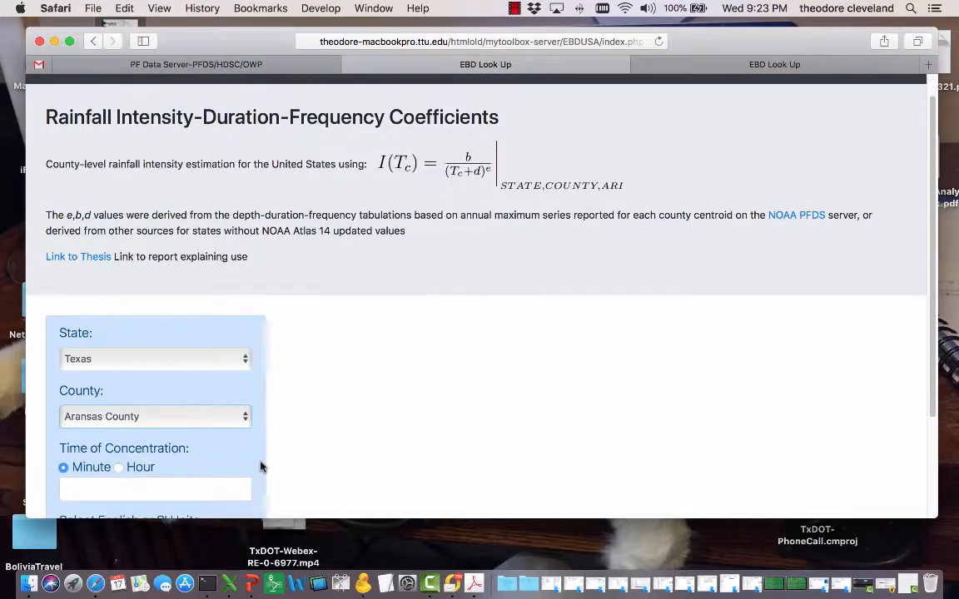
{"action": "left_click", "coordinate": [129, 350]}
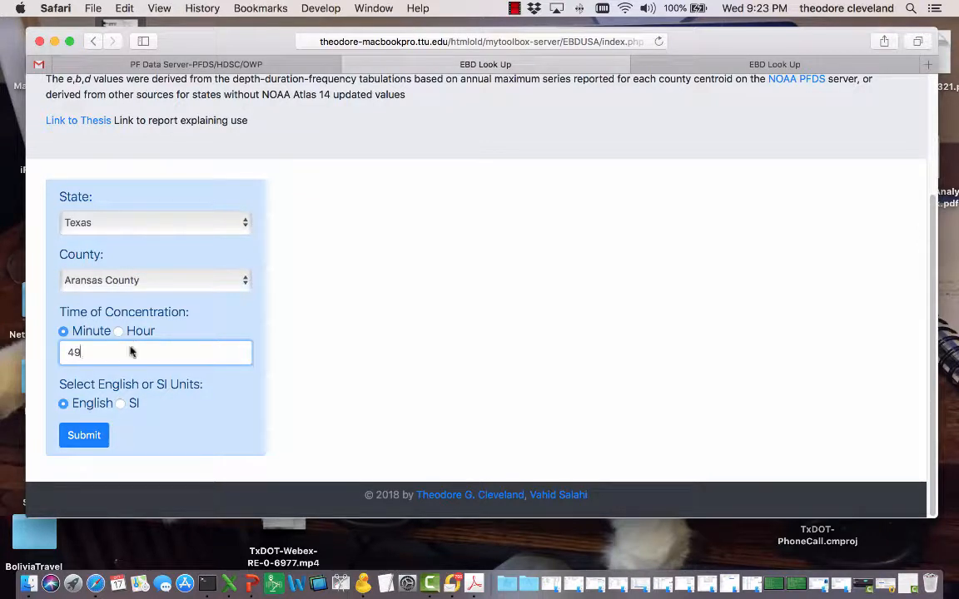
{"action": "left_click", "coordinate": [83, 439]}
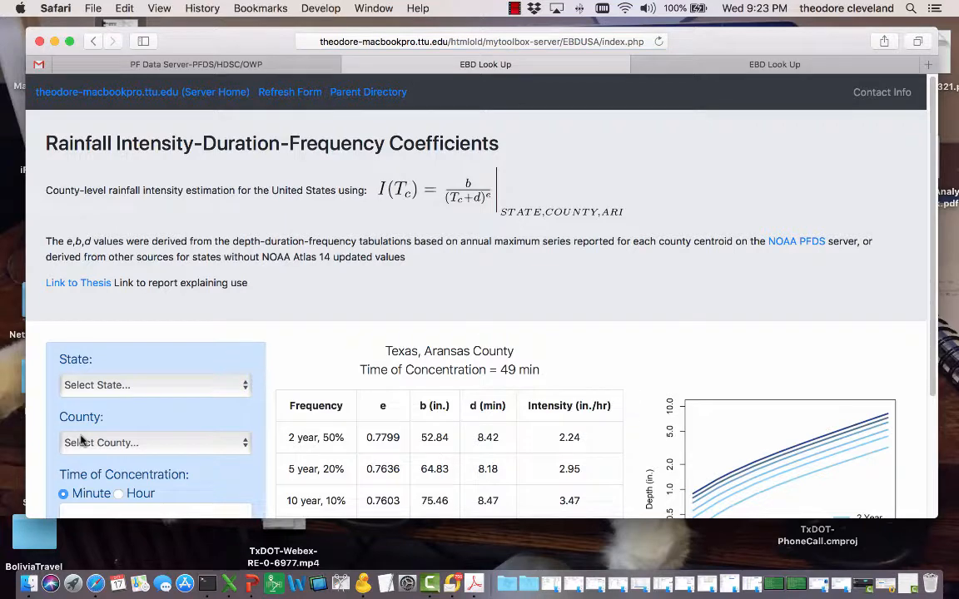
{"action": "scroll", "coordinate": [249, 329], "scroll_direction": "down", "scroll_amount": 3}
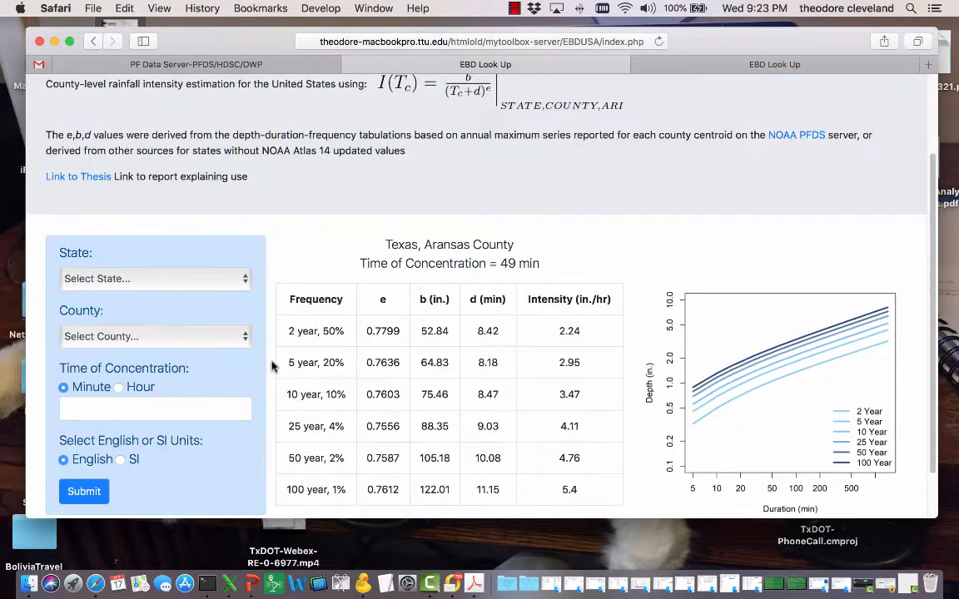
{"action": "scroll", "coordinate": [271, 366], "scroll_direction": "down", "scroll_amount": 1}
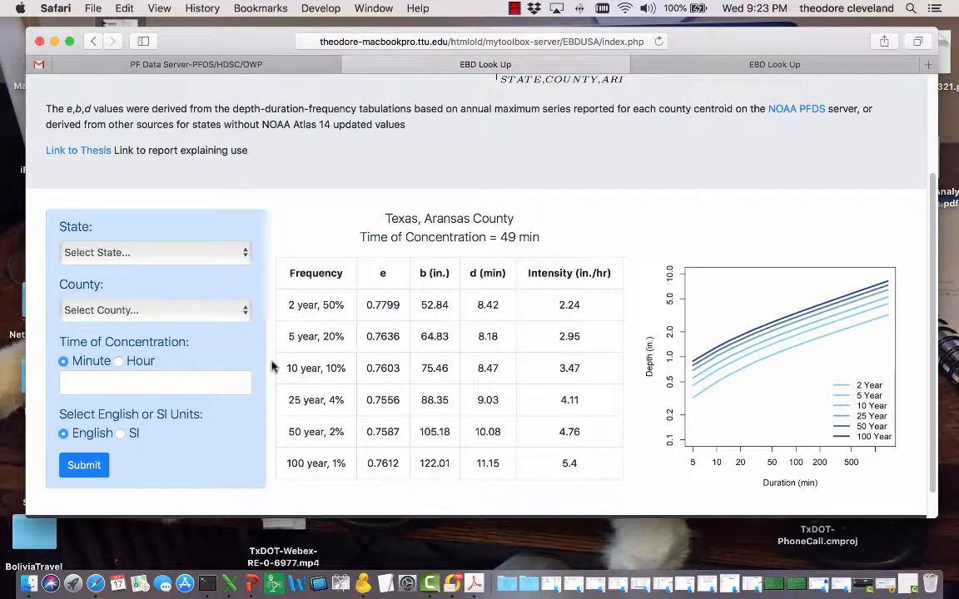
In the second EBD Look Up browser tab, go back to the RTFM home page and open MyToolbox through its Toolbox page.
{"action": "left_click", "coordinate": [667, 71]}
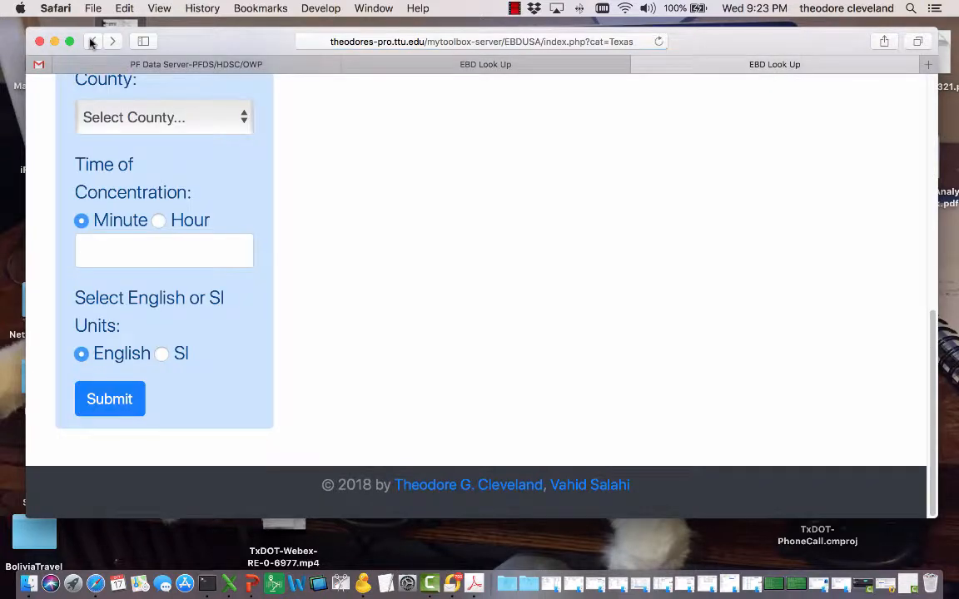
{"action": "key", "text": "super+bracketleft"}
{"action": "key", "text": "super+bracketleft"}
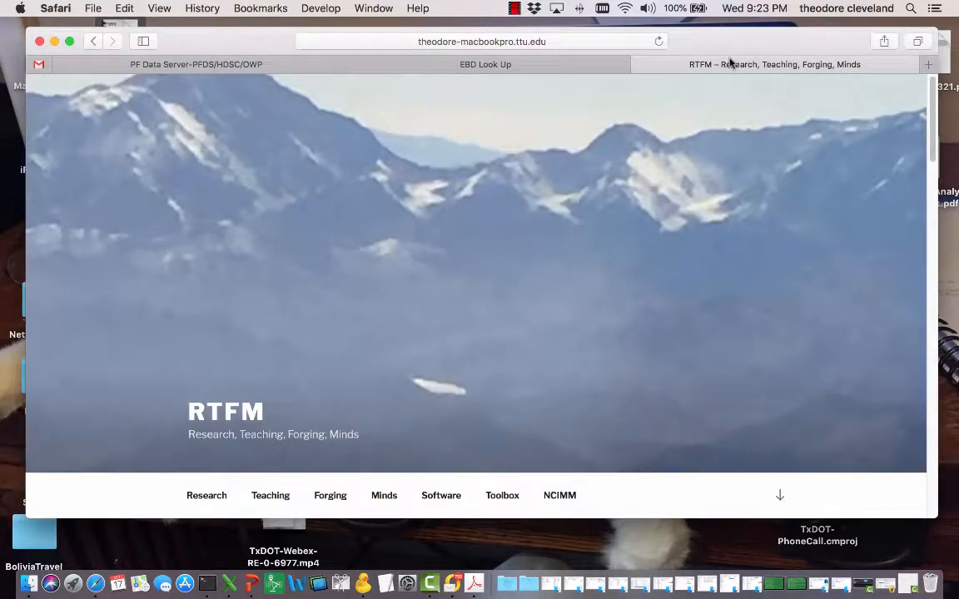
{"action": "left_click", "coordinate": [499, 495]}
{"action": "scroll", "coordinate": [524, 382], "scroll_direction": "down", "scroll_amount": 5}
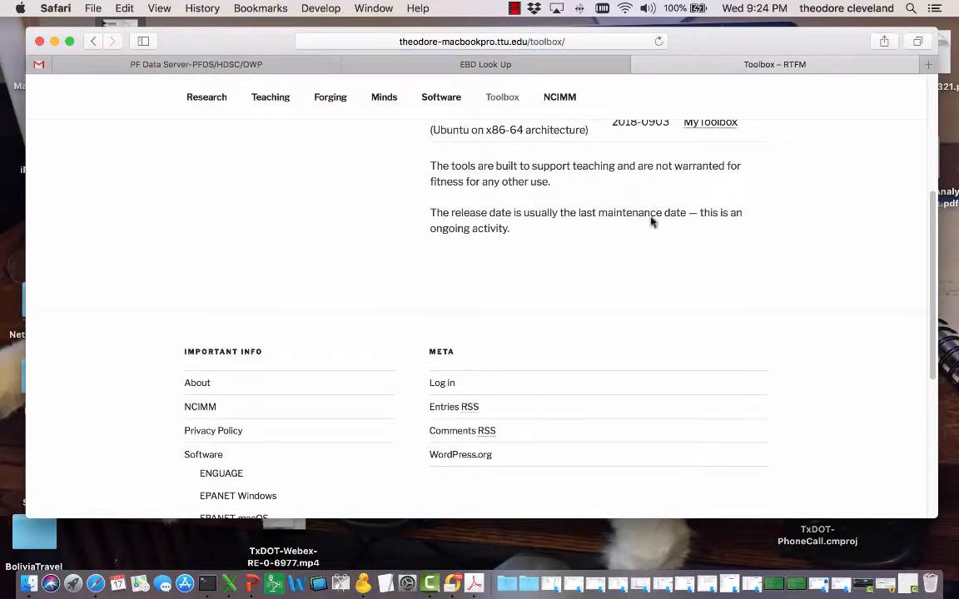
{"action": "scroll", "coordinate": [670, 204], "scroll_direction": "up", "scroll_amount": 1}
{"action": "left_click", "coordinate": [700, 152]}
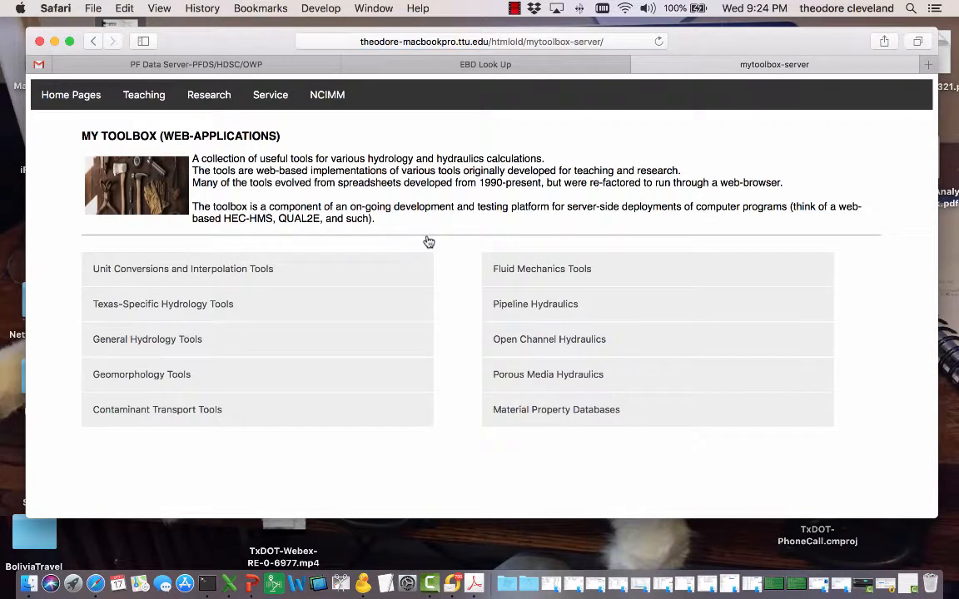
Open the Log-Log Interpolation for Use with NOAA-Atlas 14 Data Server tool from General Hydrology Tools and bring up the PF Data Server page.
{"action": "left_click", "coordinate": [203, 342]}
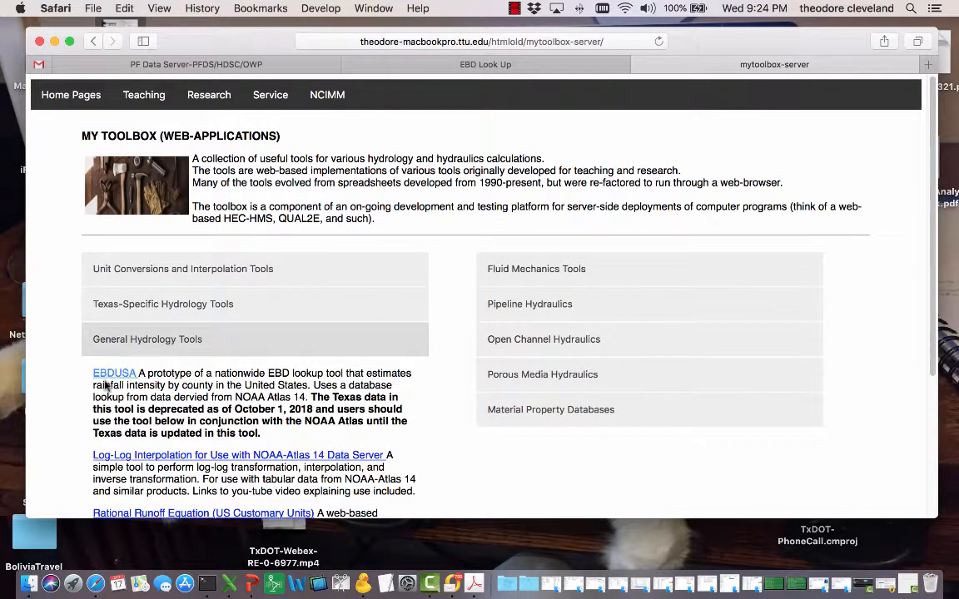
{"action": "scroll", "coordinate": [75, 363], "scroll_direction": "down", "scroll_amount": 2}
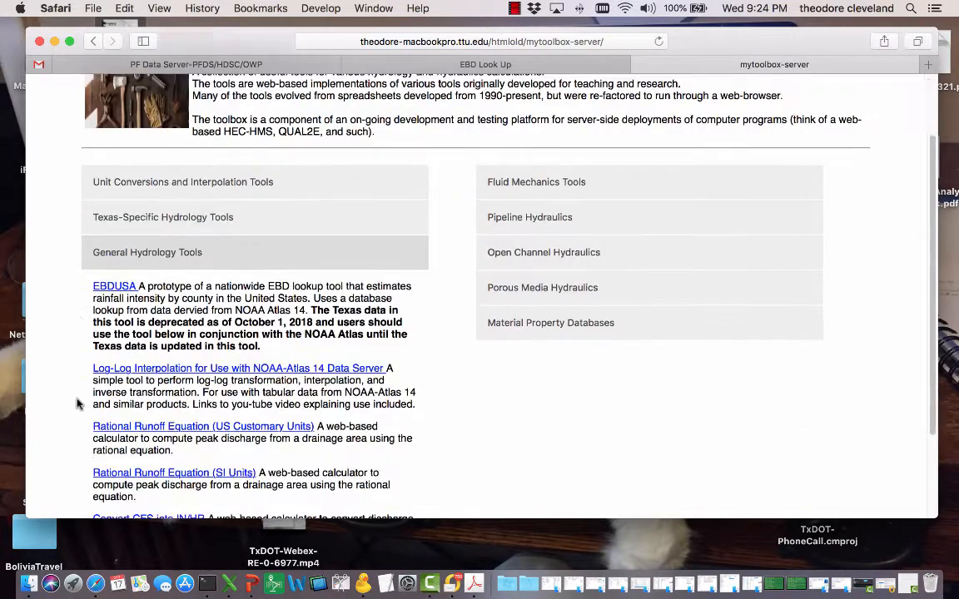
{"action": "left_click", "coordinate": [215, 369]}
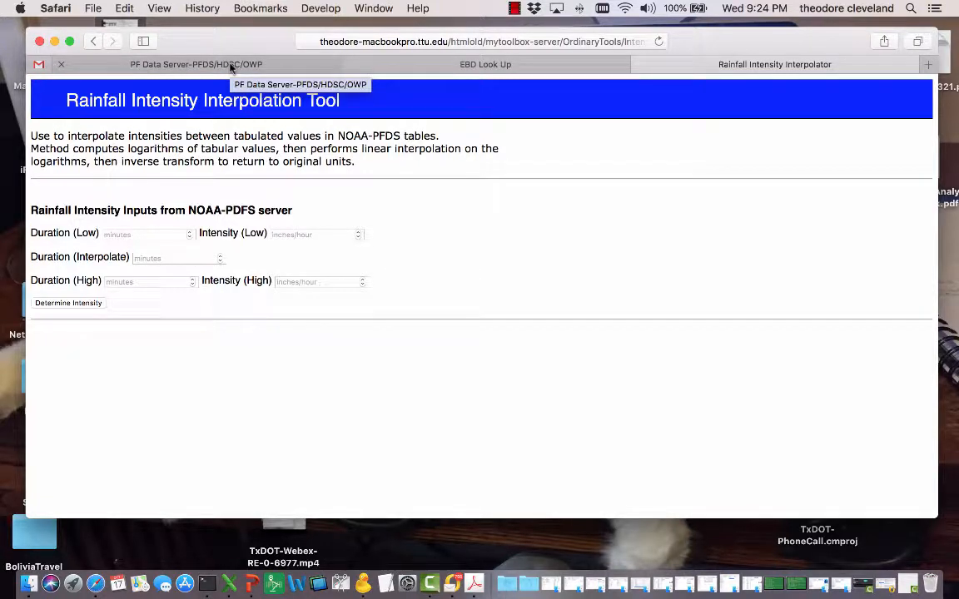
{"action": "left_click", "coordinate": [200, 71]}
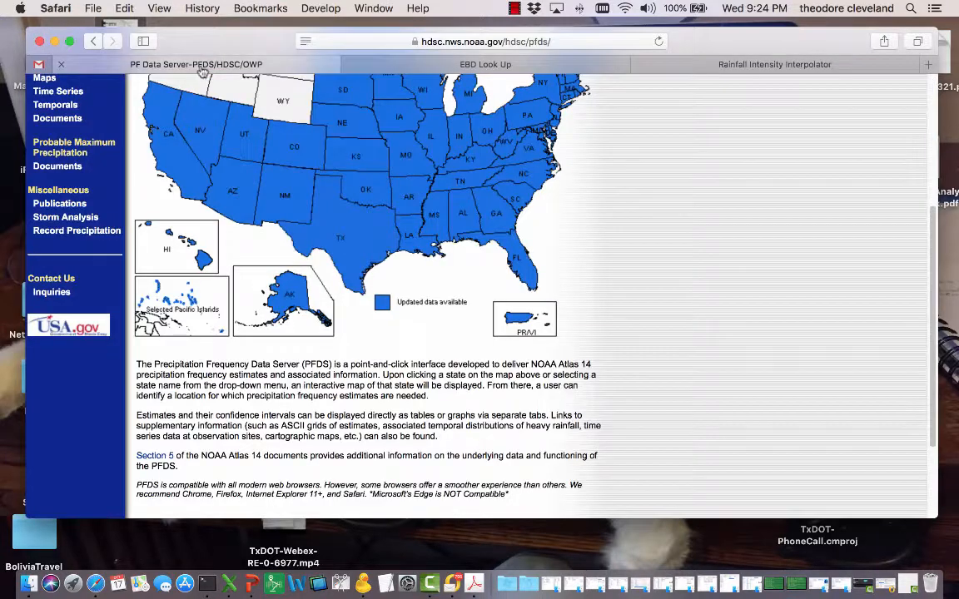
Open the Texas map, move the crosshair to Rockport at about latitude 28.22, longitude -96.84, and bring up its tabular precipitation frequency estimates.
{"action": "left_click", "coordinate": [353, 247]}
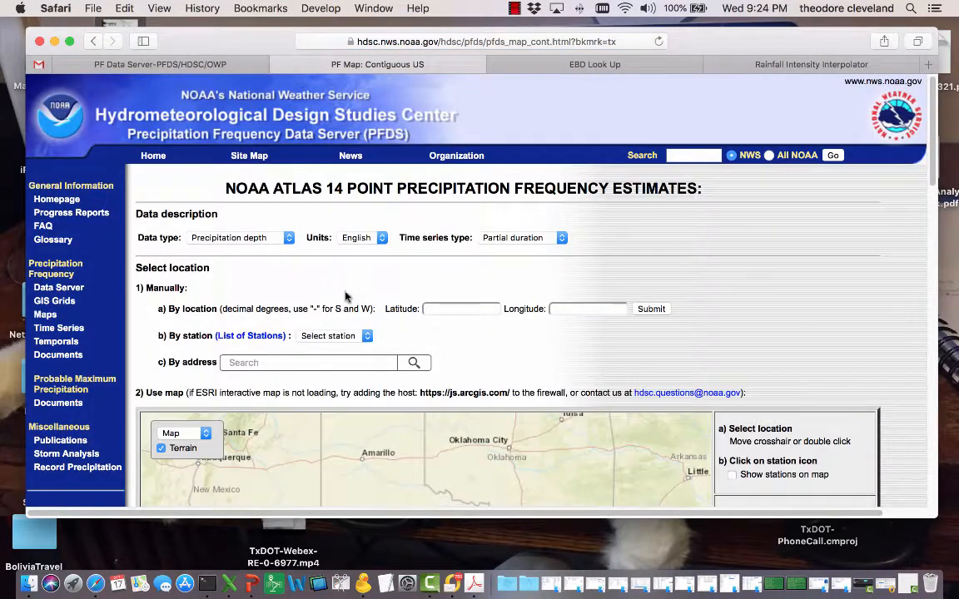
{"action": "scroll", "coordinate": [349, 296], "scroll_direction": "down", "scroll_amount": 3}
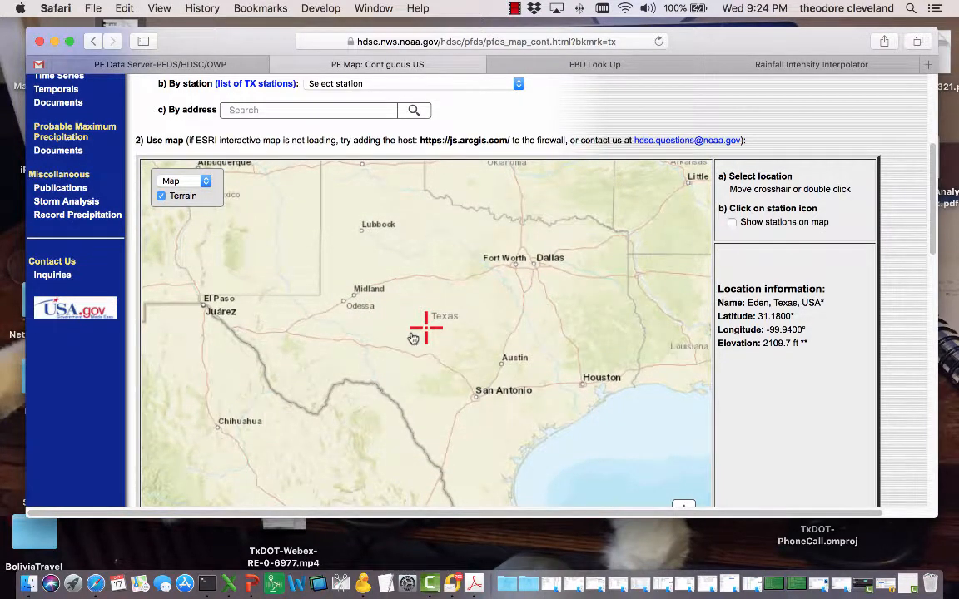
{"action": "left_click_drag", "start_coordinate": [427, 332], "coordinate": [532, 454]}
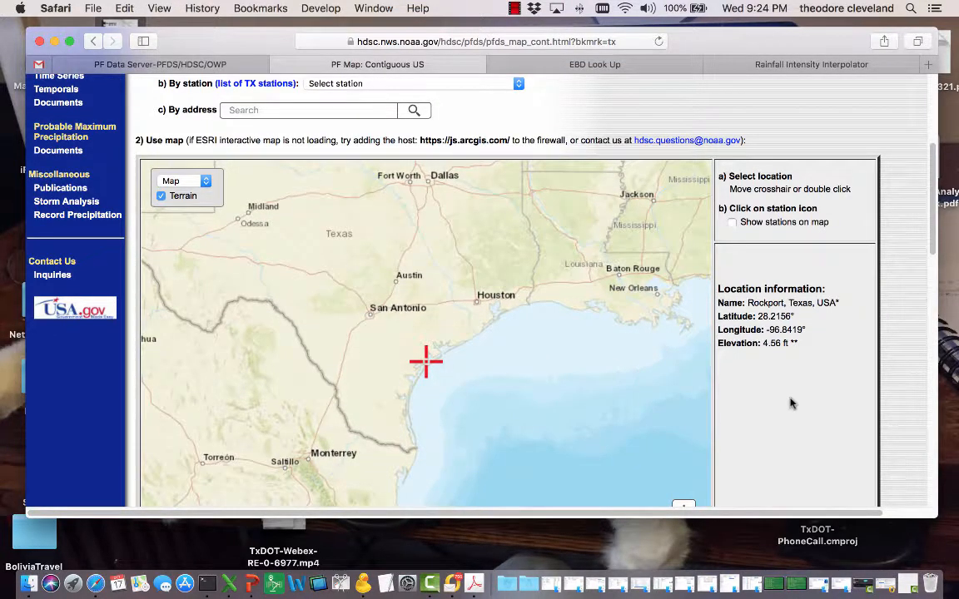
{"action": "scroll", "coordinate": [789, 401], "scroll_direction": "down", "scroll_amount": 8}
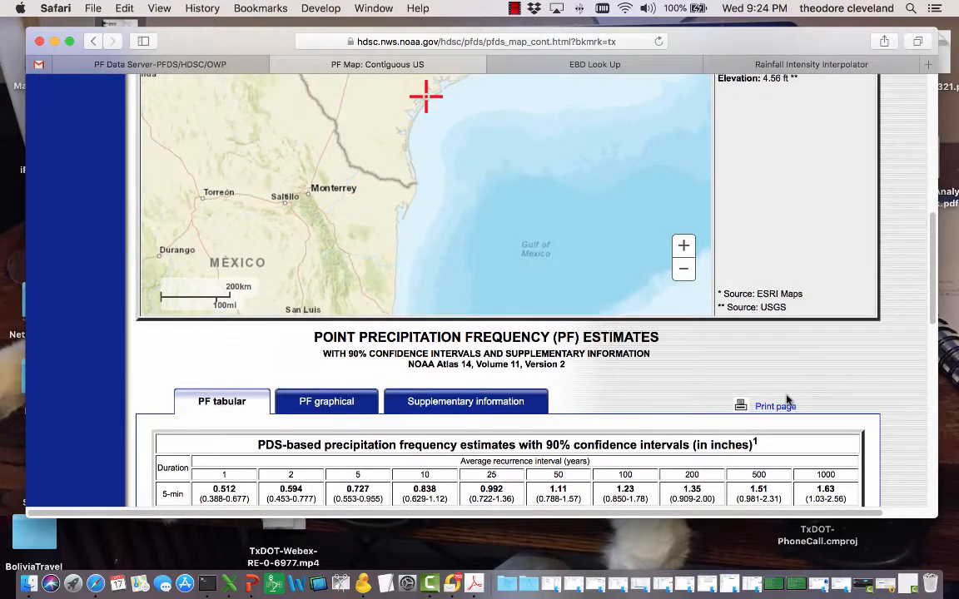
{"action": "scroll", "coordinate": [786, 399], "scroll_direction": "up", "scroll_amount": 1}
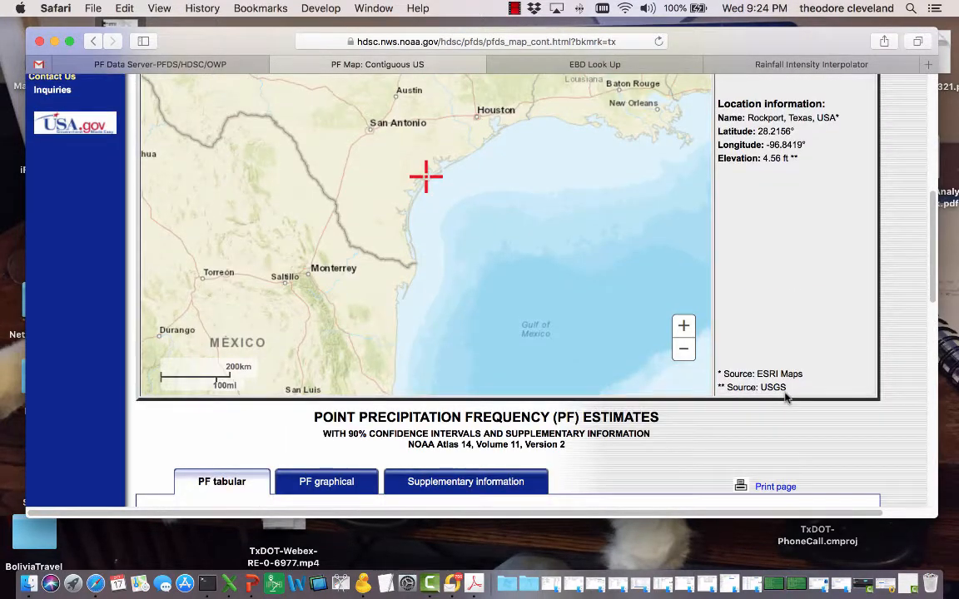
{"action": "scroll", "coordinate": [786, 399], "scroll_direction": "down", "scroll_amount": 2}
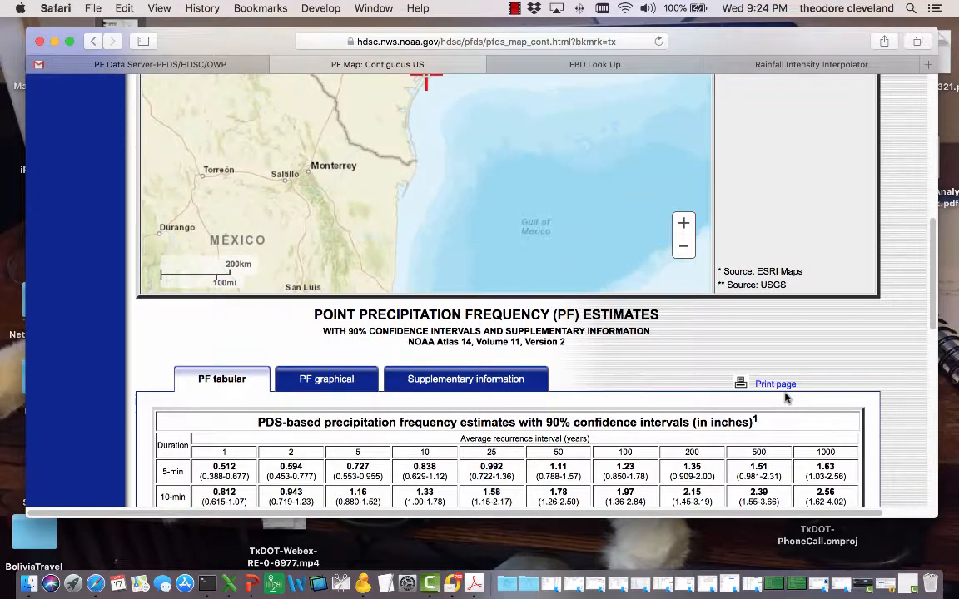
{"action": "scroll", "coordinate": [785, 398], "scroll_direction": "down", "scroll_amount": 3}
{"action": "scroll", "coordinate": [785, 398], "scroll_direction": "down", "scroll_amount": 4}
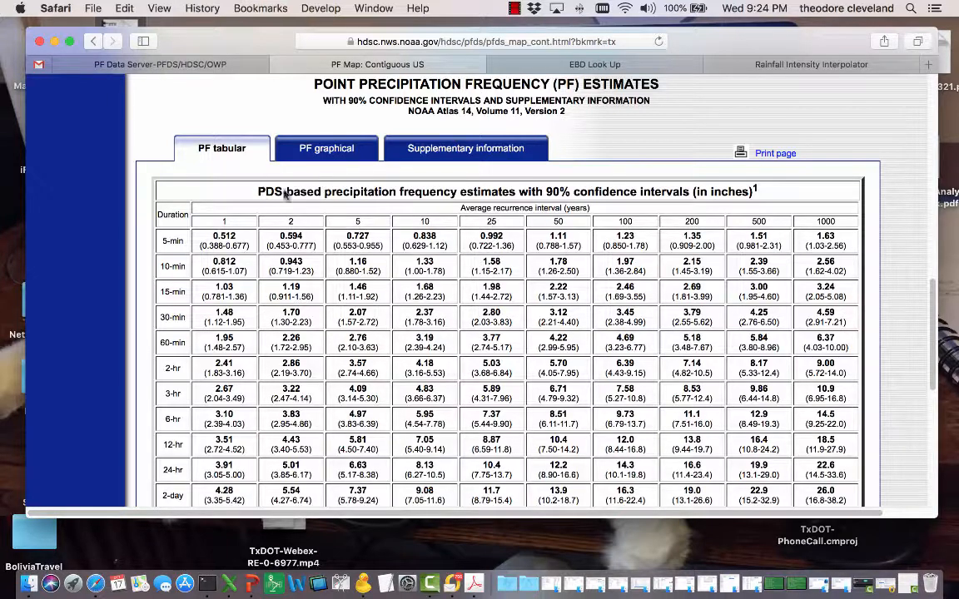
Set the data type to Precipitation intensity and the time series type to Annual maximum.
{"action": "scroll", "coordinate": [723, 203], "scroll_direction": "up", "scroll_amount": 5}
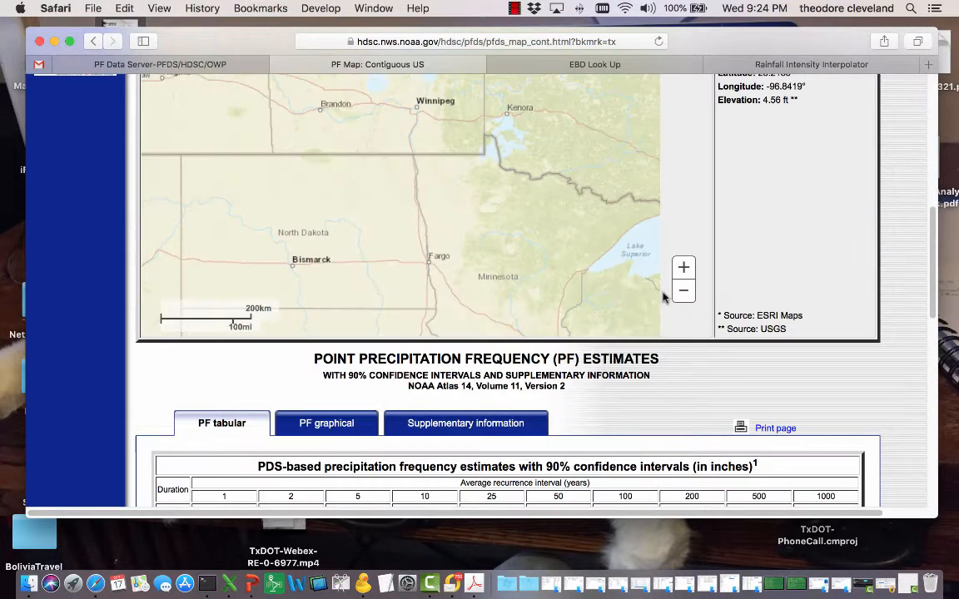
{"action": "scroll", "coordinate": [906, 291], "scroll_direction": "up", "scroll_amount": 10}
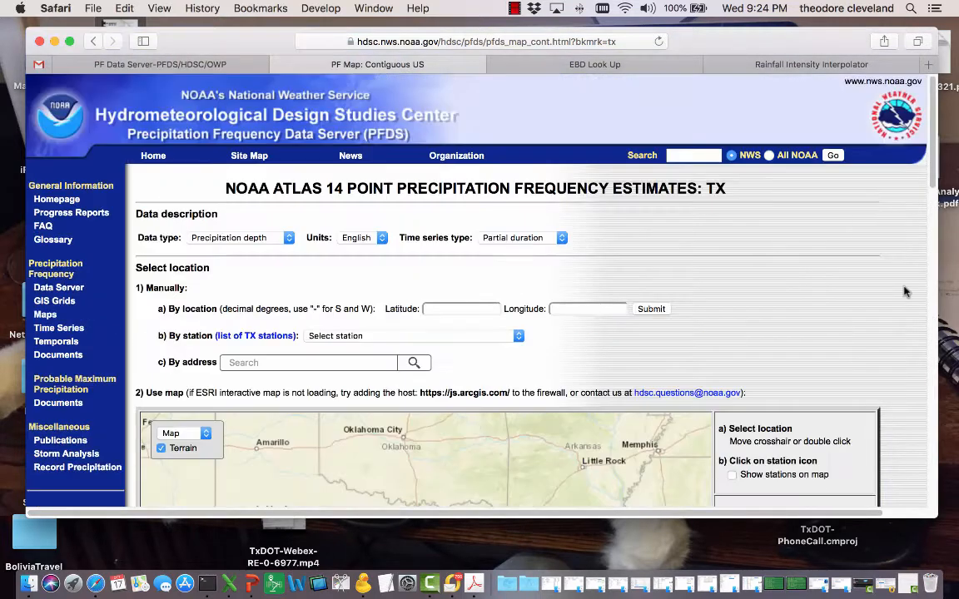
{"action": "left_click", "coordinate": [250, 238]}
{"action": "left_click", "coordinate": [240, 251]}
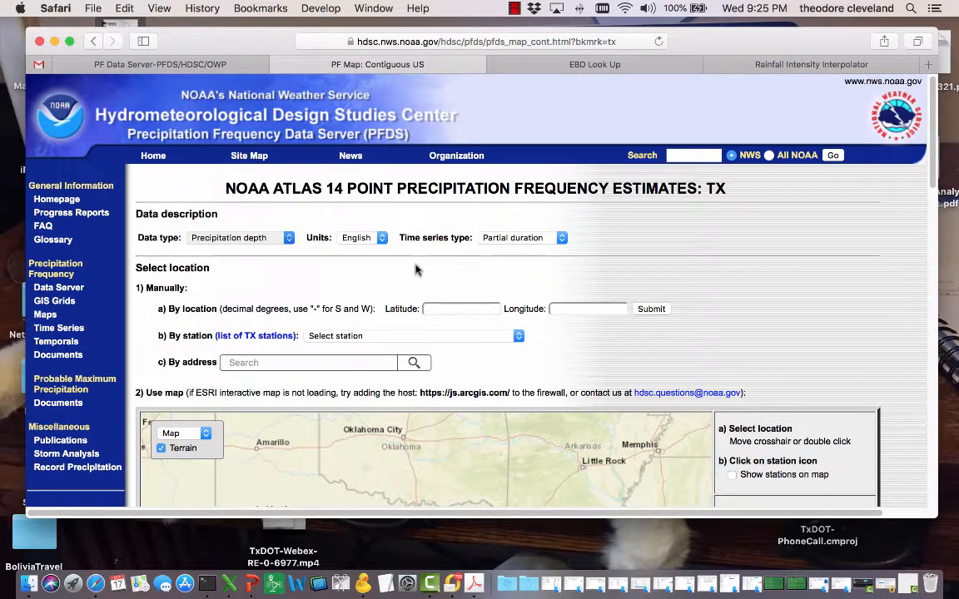
{"action": "left_click", "coordinate": [531, 239]}
{"action": "left_click", "coordinate": [628, 271]}
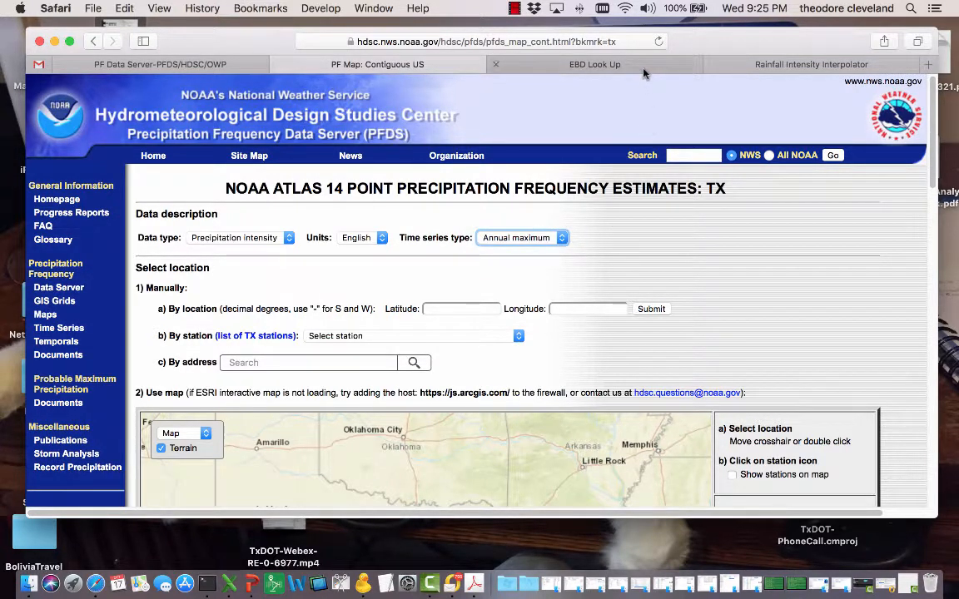
Review the AMS-based intensity table and compare it with the Aransas County intensities in the EBD Look Up tab.
{"action": "scroll", "coordinate": [723, 273], "scroll_direction": "down", "scroll_amount": 10}
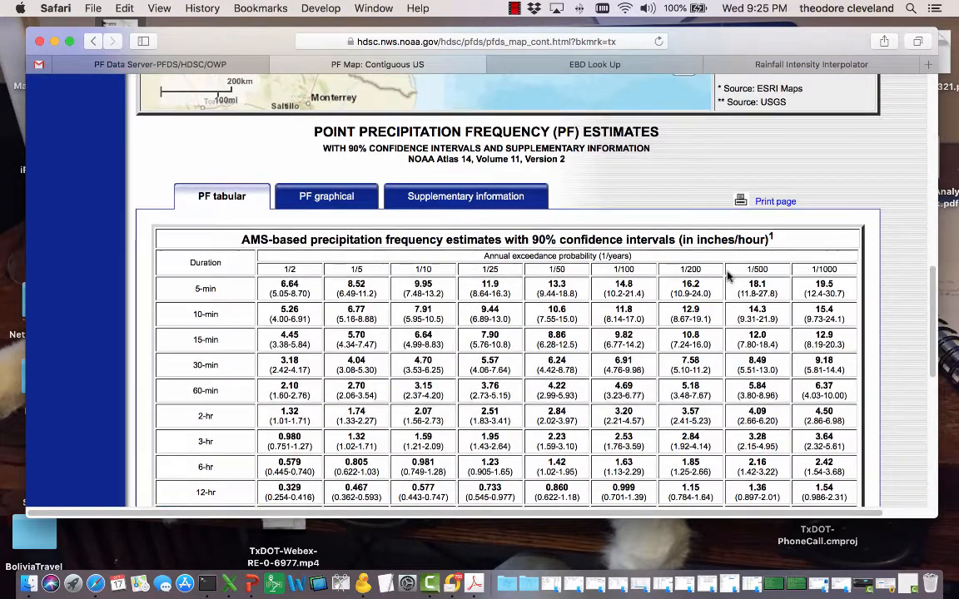
{"action": "scroll", "coordinate": [728, 277], "scroll_direction": "down", "scroll_amount": 4}
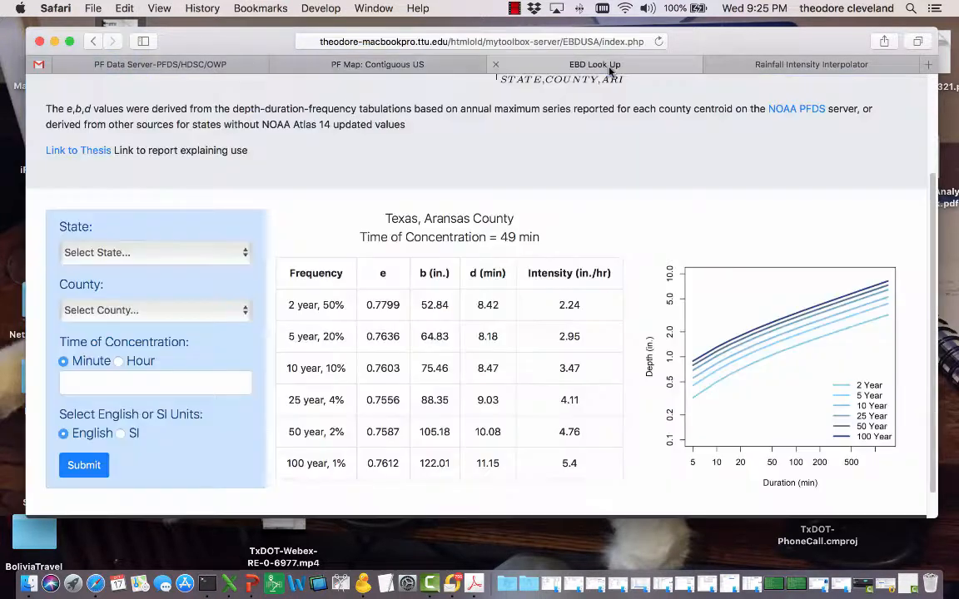
{"action": "left_click", "coordinate": [608, 67]}
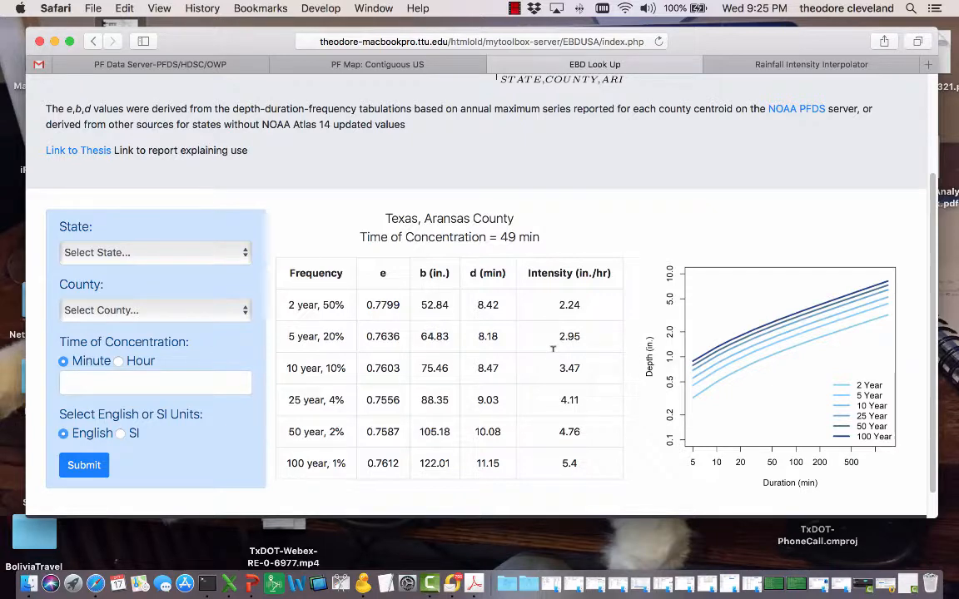
Return to the PF Map tab and examine the full intensity table and the graphical intensity-duration-frequency curves.
{"action": "left_click", "coordinate": [443, 65]}
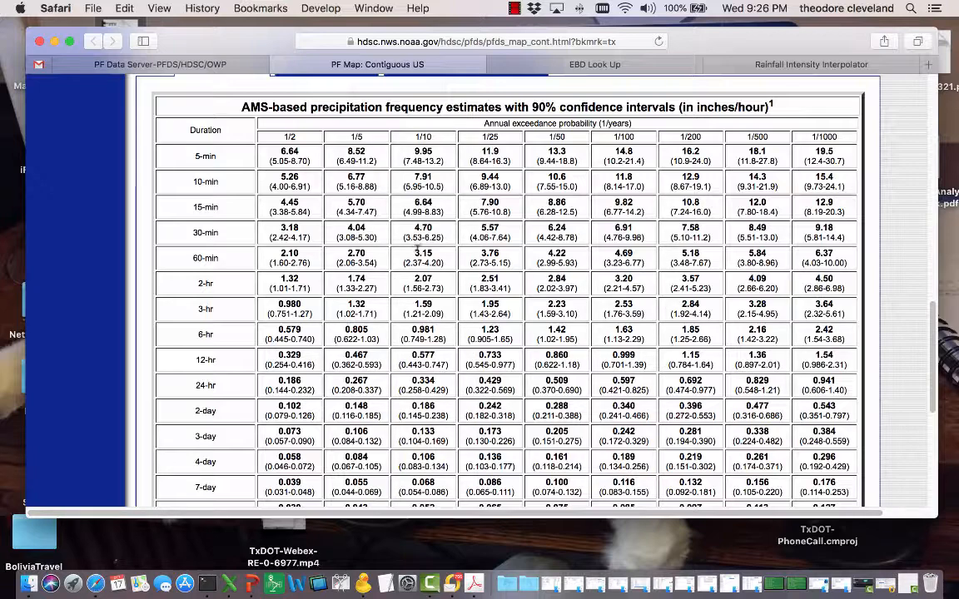
{"action": "scroll", "coordinate": [649, 229], "scroll_direction": "down", "scroll_amount": 7}
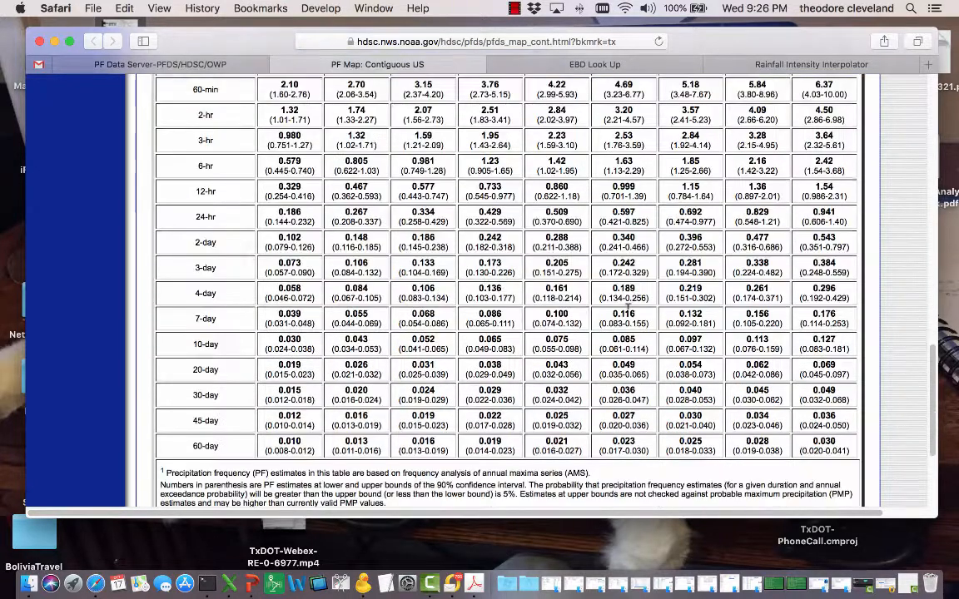
{"action": "scroll", "coordinate": [625, 304], "scroll_direction": "up", "scroll_amount": 14}
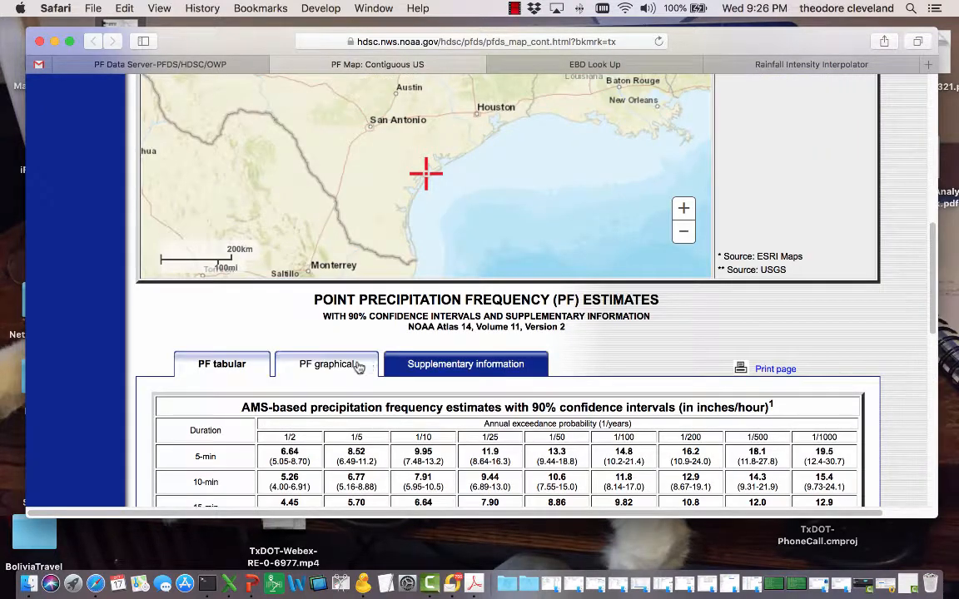
{"action": "scroll", "coordinate": [652, 337], "scroll_direction": "down", "scroll_amount": 6}
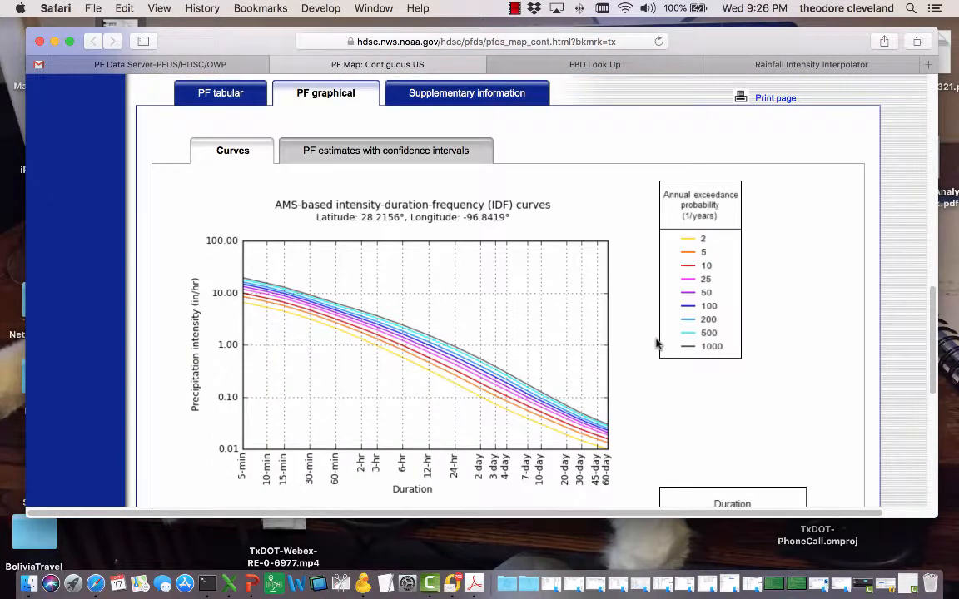
{"action": "scroll", "coordinate": [324, 299], "scroll_direction": "down", "scroll_amount": 3}
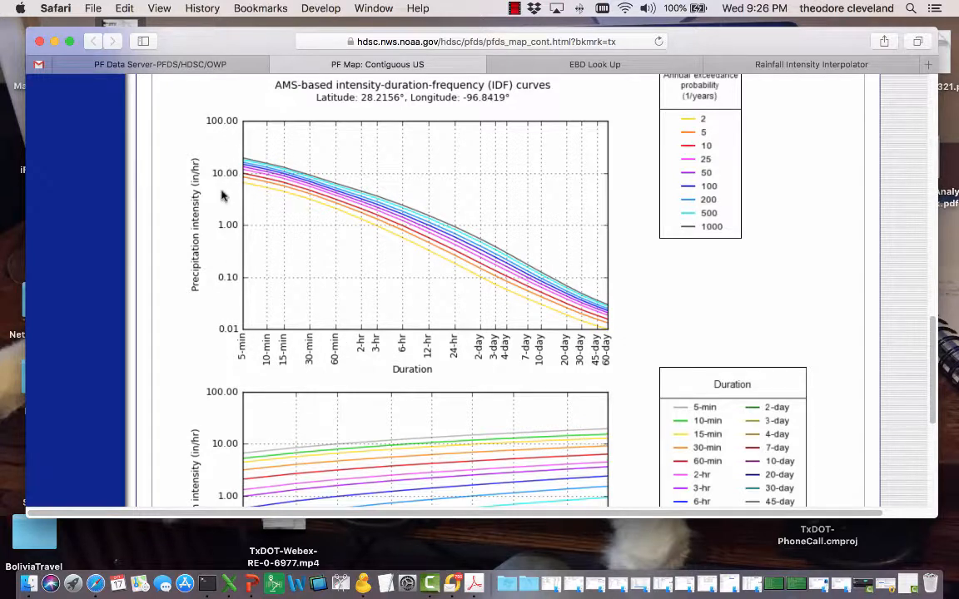
{"action": "scroll", "coordinate": [218, 187], "scroll_direction": "down", "scroll_amount": 5}
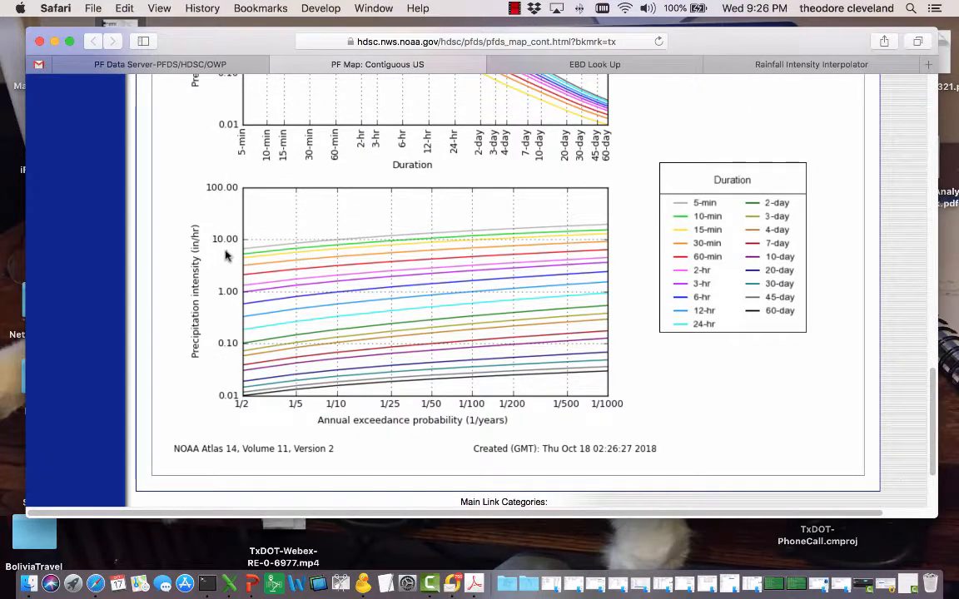
{"action": "scroll", "coordinate": [224, 260], "scroll_direction": "up", "scroll_amount": 1}
{"action": "scroll", "coordinate": [224, 266], "scroll_direction": "up", "scroll_amount": 3}
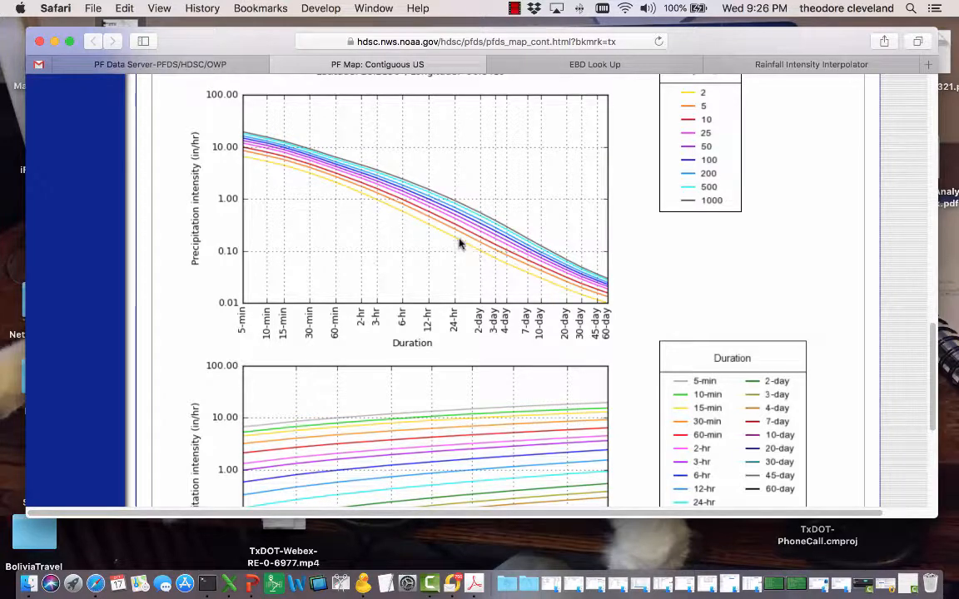
{"action": "scroll", "coordinate": [466, 250], "scroll_direction": "up", "scroll_amount": 10}
{"action": "scroll", "coordinate": [467, 256], "scroll_direction": "down", "scroll_amount": 2}
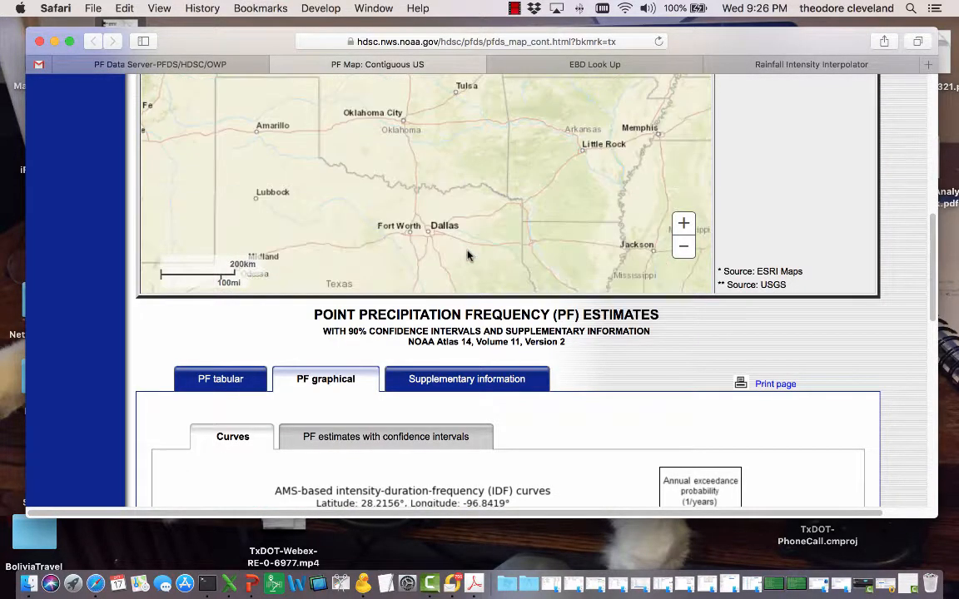
Return to the tabular estimates and highlight the 1/10 probability intensities for the 30-min and 60-min durations, plus the 60-min label.
{"action": "left_click", "coordinate": [242, 380]}
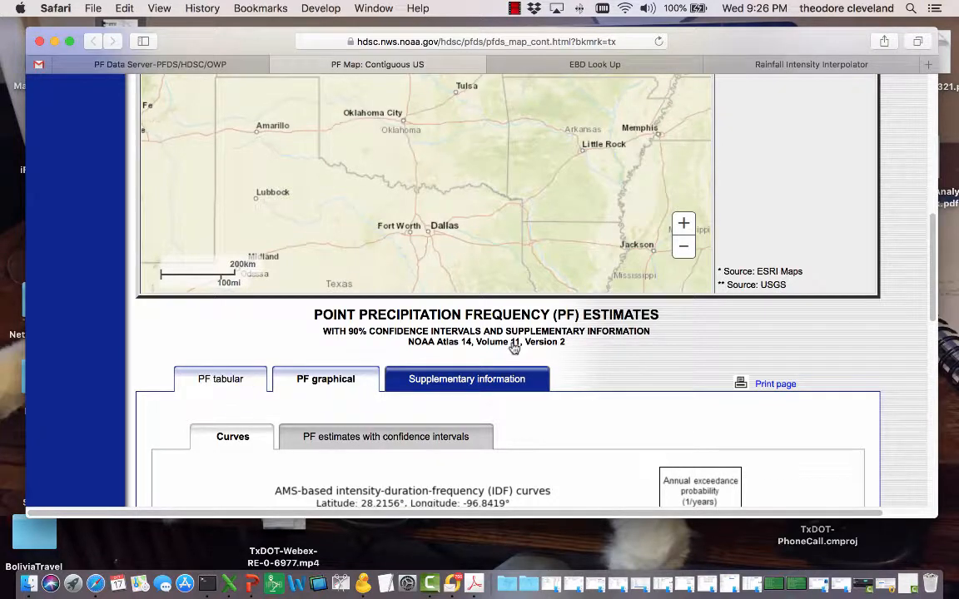
{"action": "scroll", "coordinate": [648, 333], "scroll_direction": "down", "scroll_amount": 5}
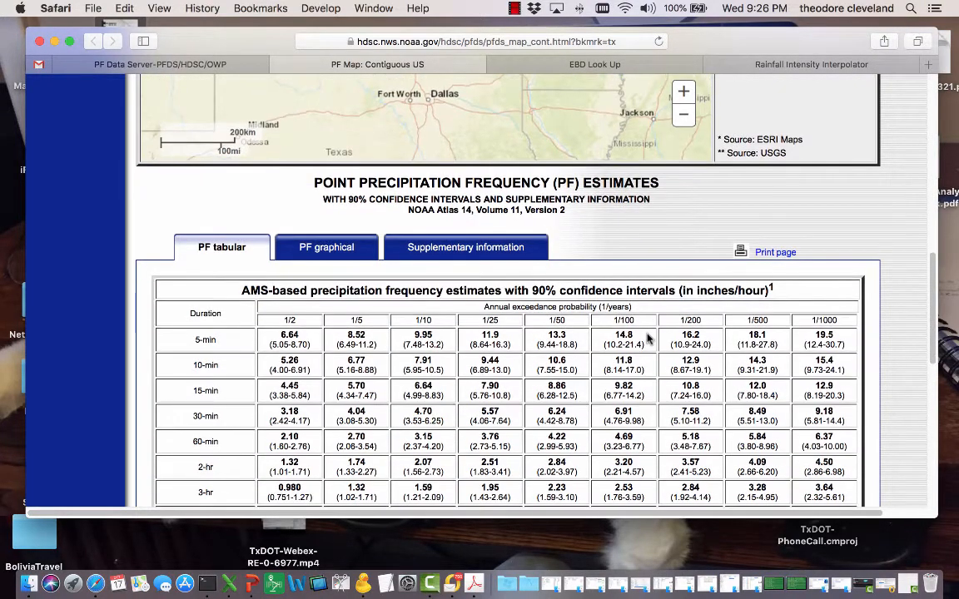
{"action": "scroll", "coordinate": [649, 337], "scroll_direction": "down", "scroll_amount": 1}
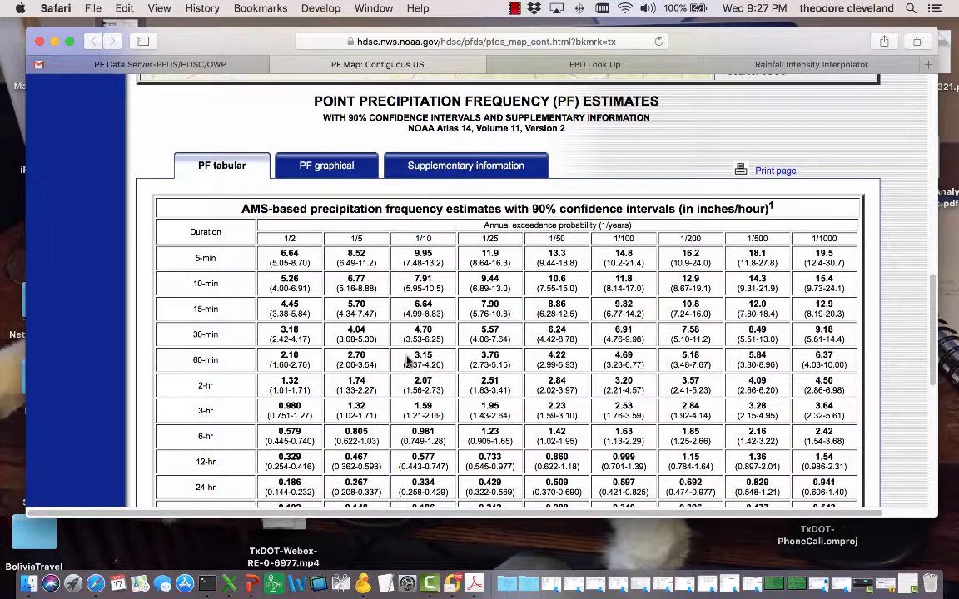
{"action": "double_click", "coordinate": [419, 330]}
{"action": "double_click", "coordinate": [422, 356]}
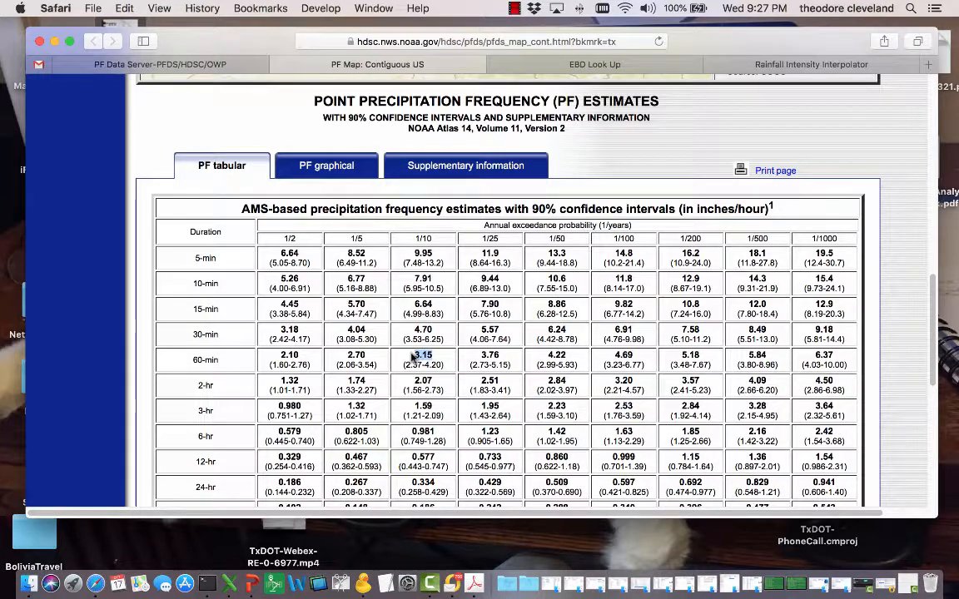
{"action": "left_click_drag", "start_coordinate": [223, 360], "coordinate": [184, 356]}
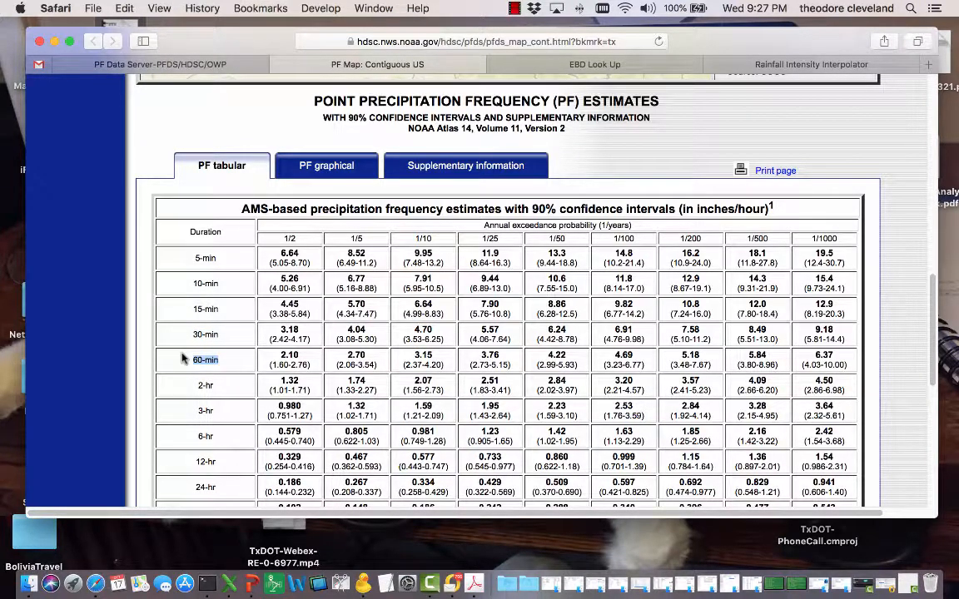
In the Rainfall Intensity Interpolator tab, enter a low duration of 30 minutes at 4.70 inches/hour and a high duration of 60 minutes at 3.15.
{"action": "left_click", "coordinate": [804, 67]}
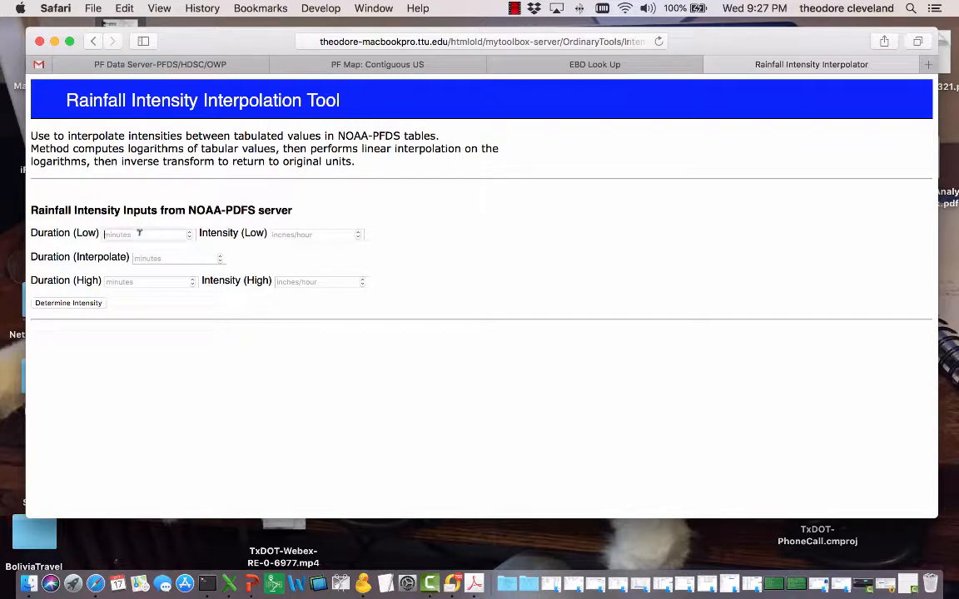
{"action": "type", "text": "30"}
{"action": "left_click", "coordinate": [295, 234]}
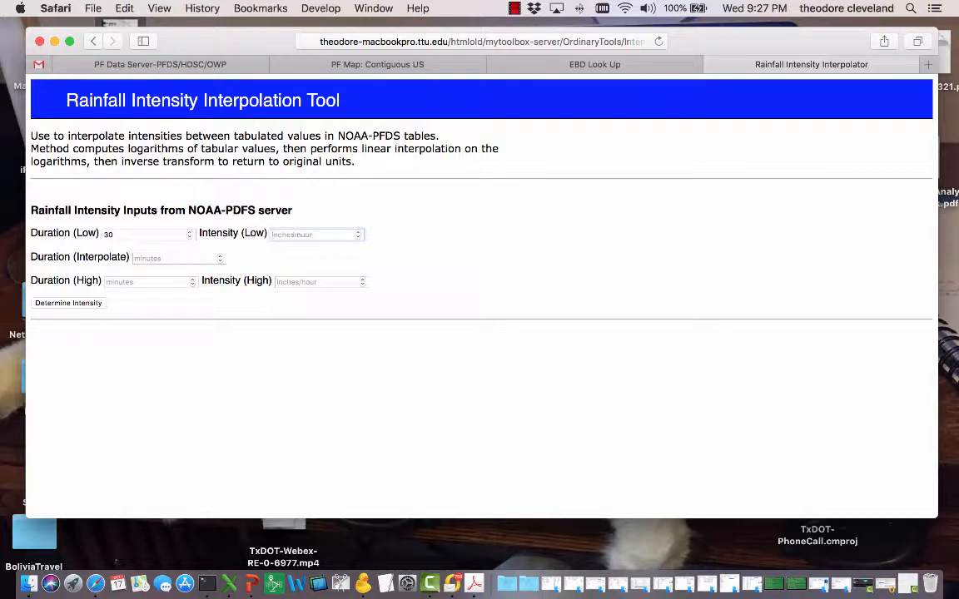
{"action": "type", "text": "4.70"}
{"action": "left_click", "coordinate": [170, 281]}
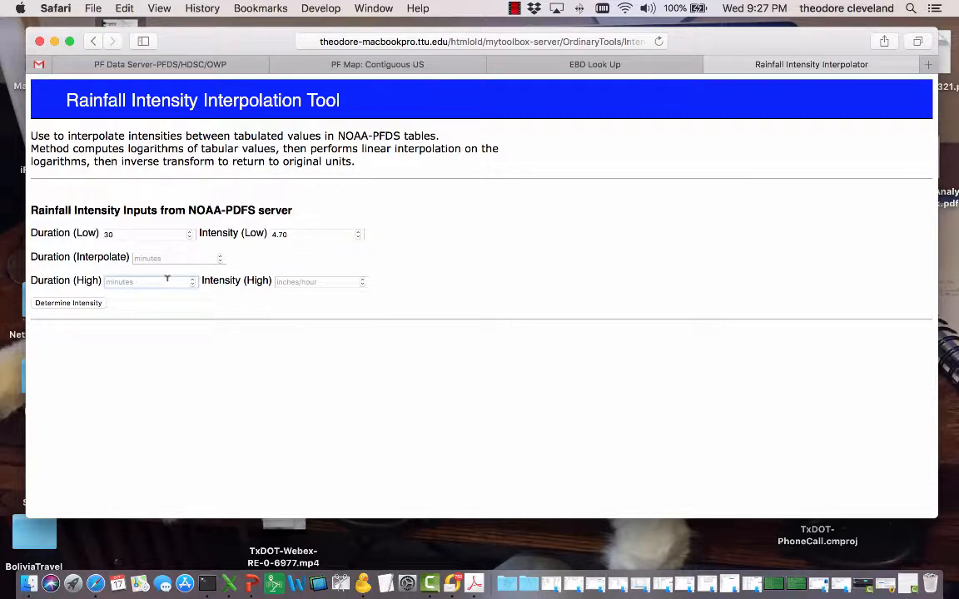
{"action": "type", "text": "60"}
{"action": "left_click", "coordinate": [285, 278]}
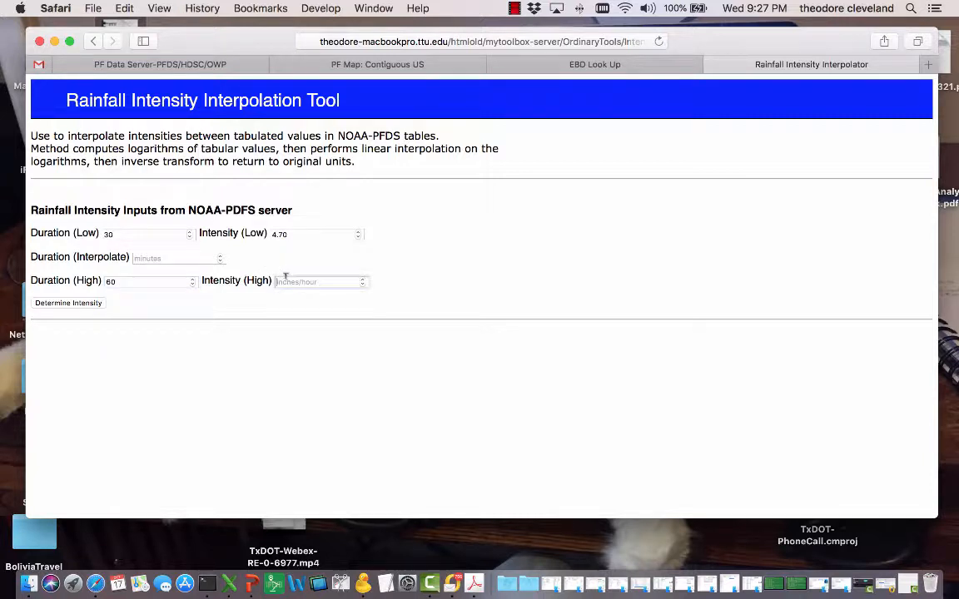
{"action": "type", "text": "3.15"}
Interpolate the intensity for a 49-minute duration and compare the result with the 10-year intensity in the EBD Look Up tab.
{"action": "left_click", "coordinate": [179, 258]}
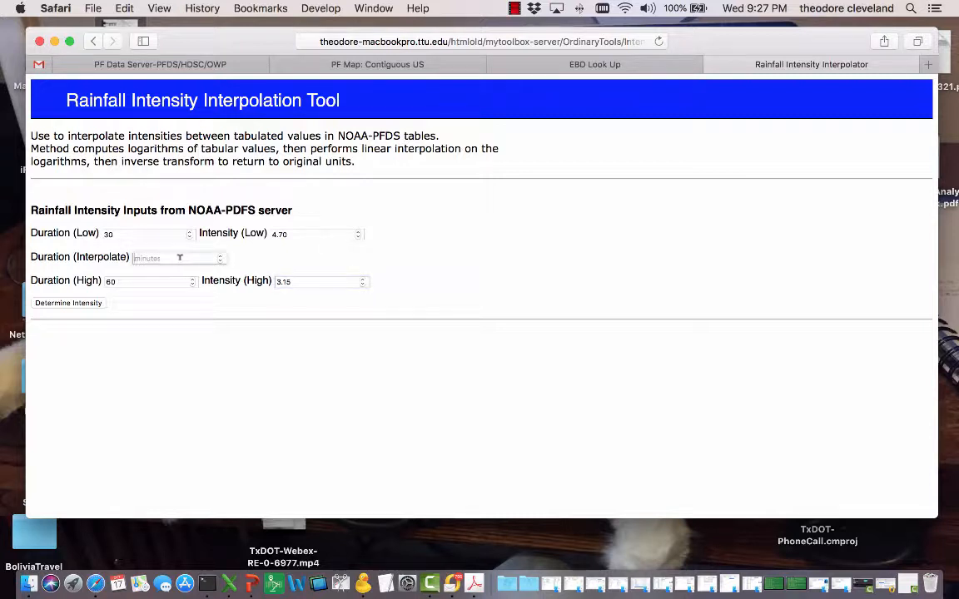
{"action": "type", "text": "49"}
{"action": "left_click", "coordinate": [69, 305]}
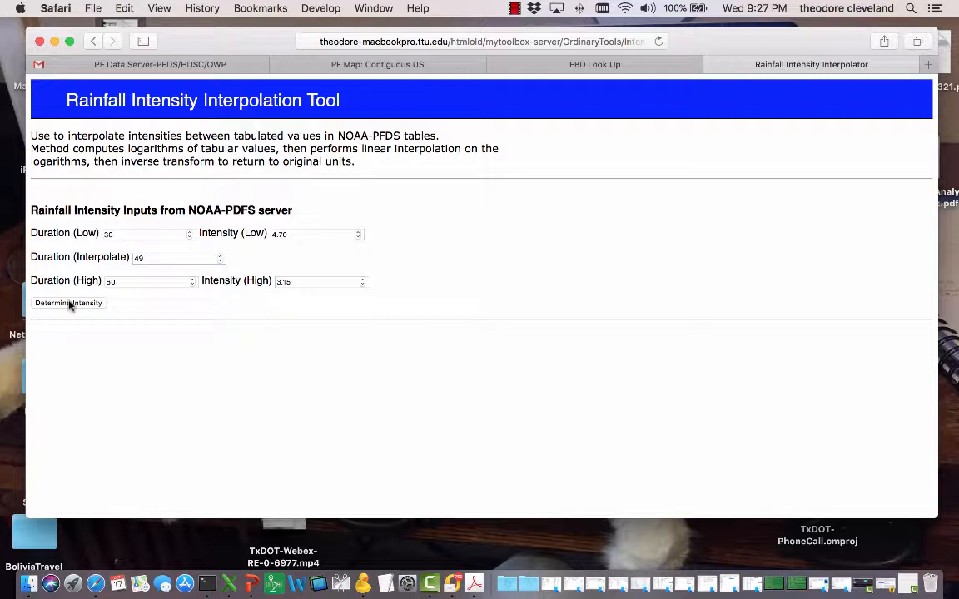
{"action": "left_click", "coordinate": [70, 304]}
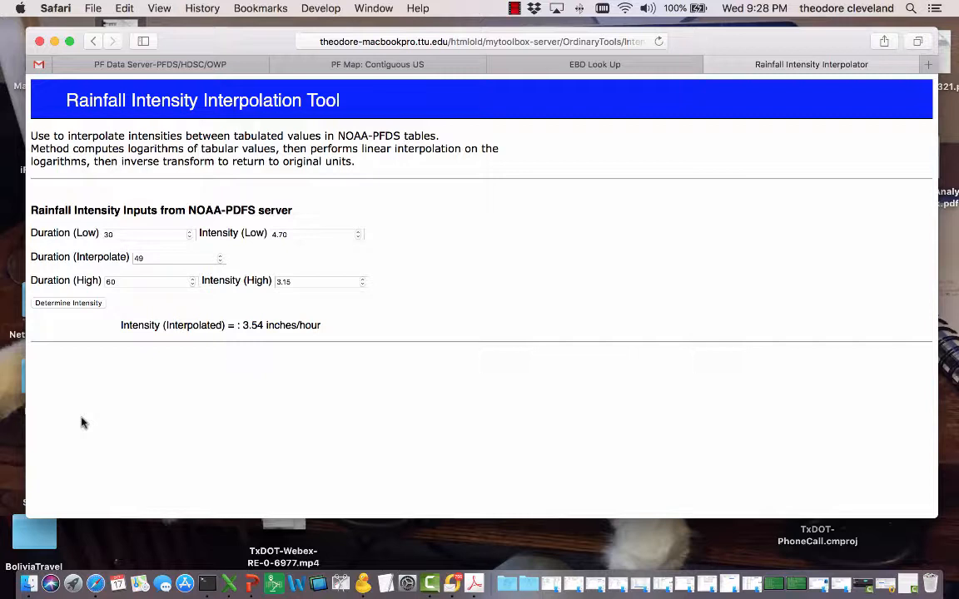
{"action": "left_click", "coordinate": [553, 72]}
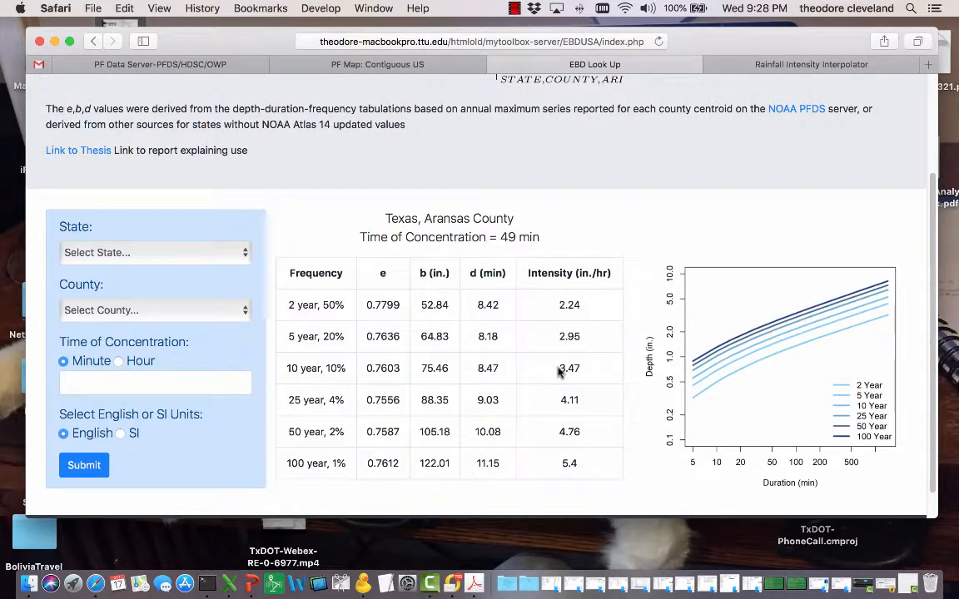
Highlight the 10-year intensity in the results and set the lookup location to Lubbock County, Texas.
{"action": "left_click_drag", "start_coordinate": [578, 367], "coordinate": [554, 367]}
{"action": "left_click", "coordinate": [189, 260]}
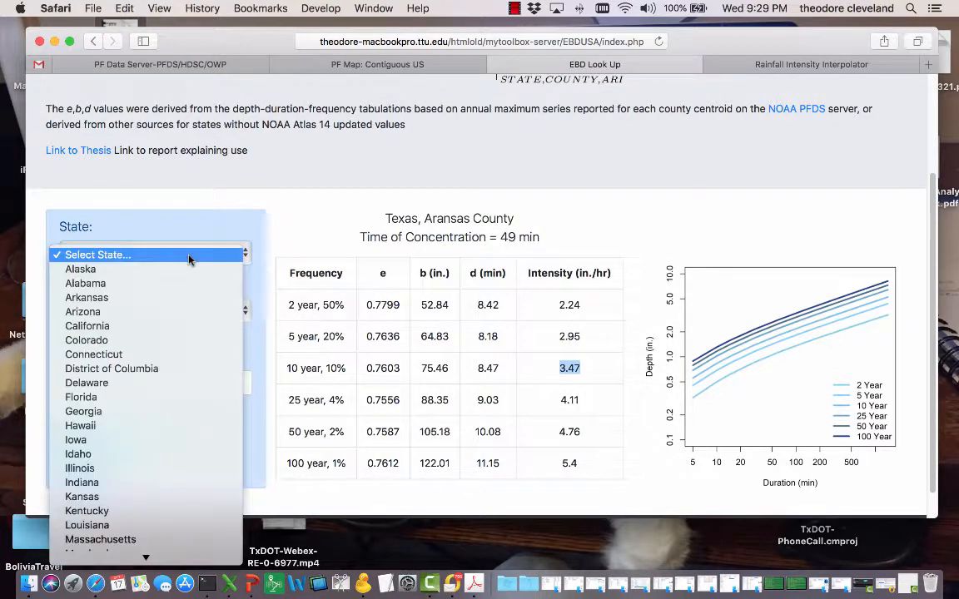
{"action": "type", "text": "tex"}
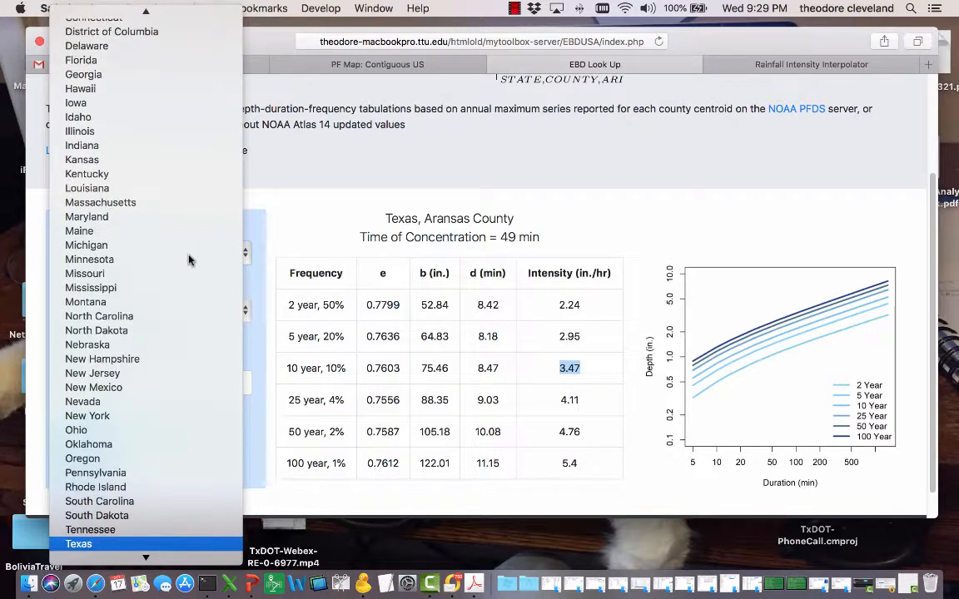
{"action": "key", "text": "Return"}
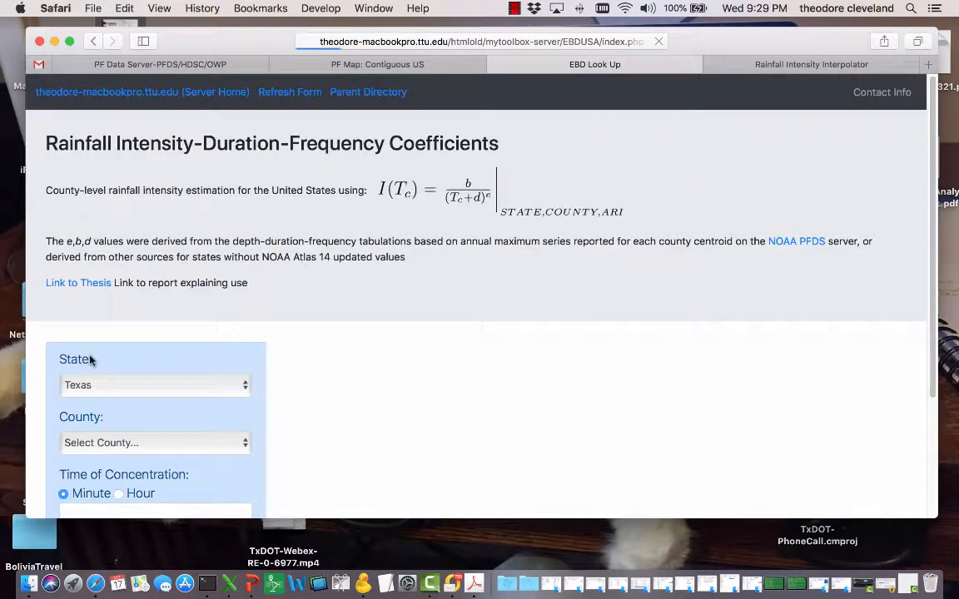
{"action": "left_click", "coordinate": [111, 441]}
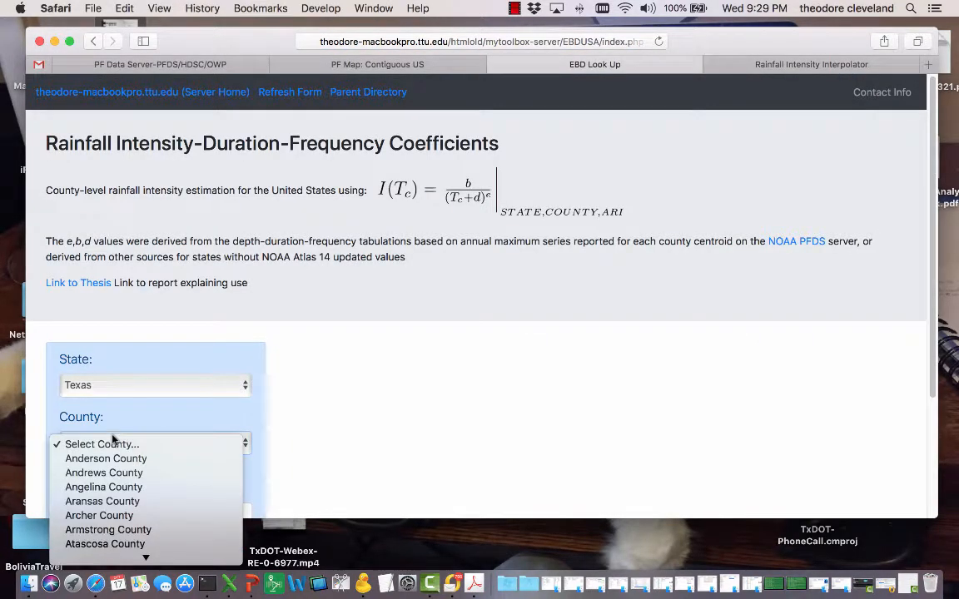
{"action": "type", "text": "lu"}
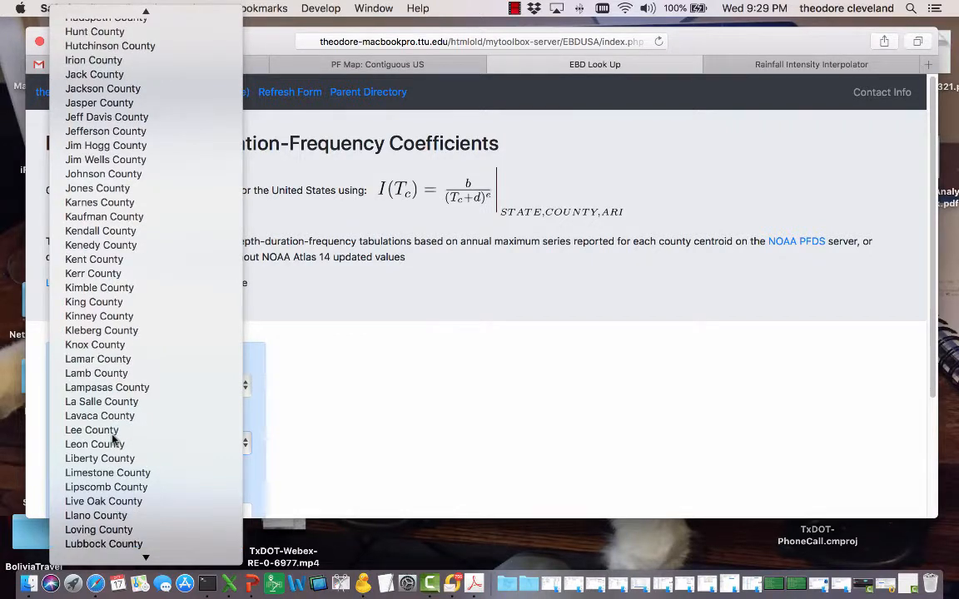
{"action": "key", "text": "Return"}
Set the time of concentration to 75 minutes and submit the lookup in English units.
{"action": "scroll", "coordinate": [460, 476], "scroll_direction": "down", "scroll_amount": 4}
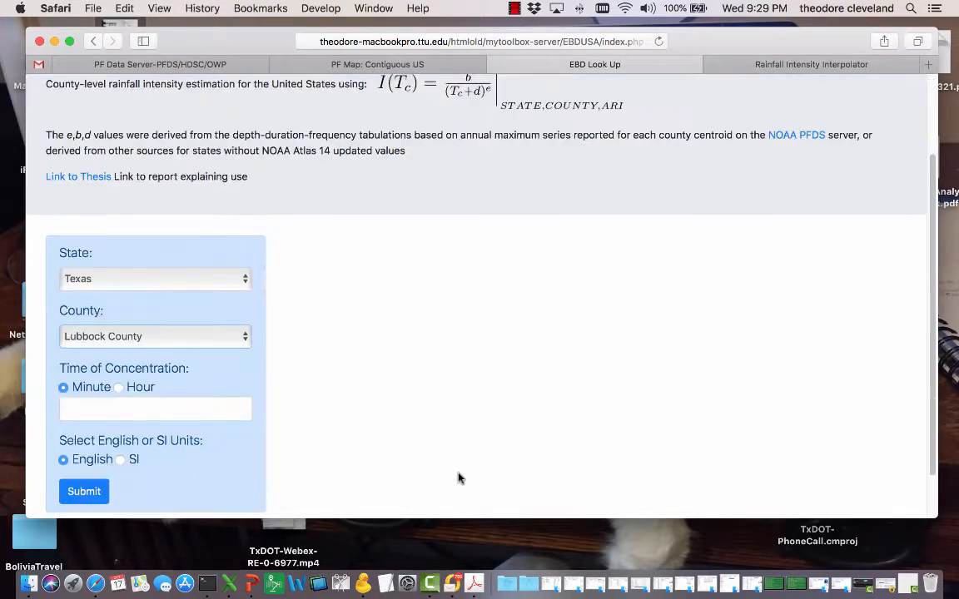
{"action": "left_click", "coordinate": [133, 377]}
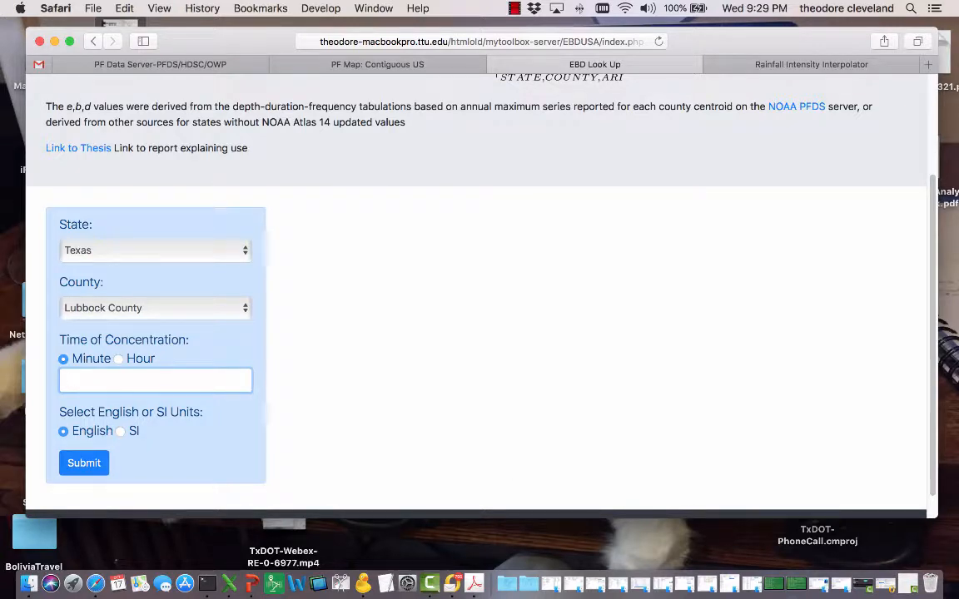
{"action": "type", "text": "75"}
{"action": "left_click", "coordinate": [74, 463]}
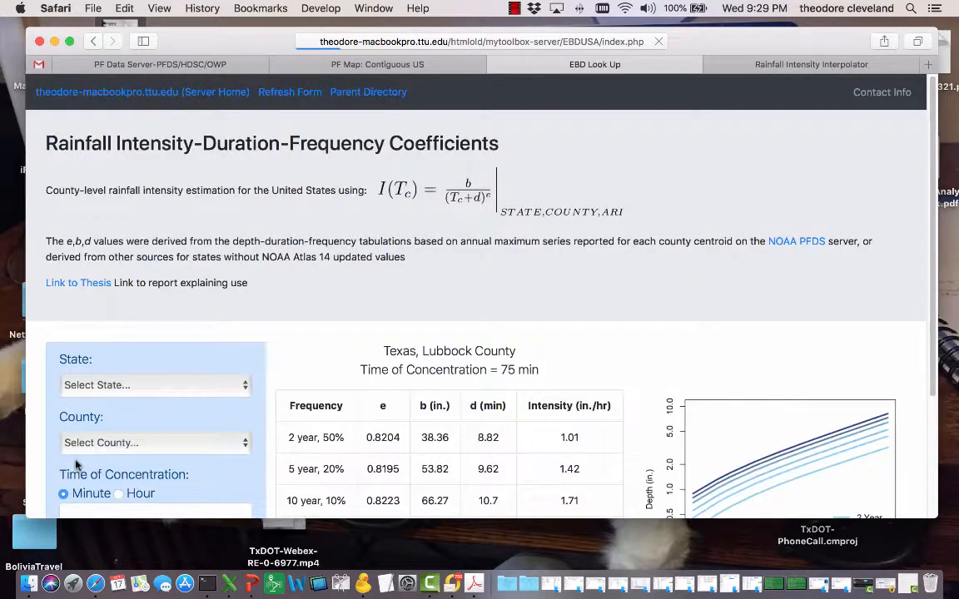
{"action": "scroll", "coordinate": [657, 483], "scroll_direction": "down", "scroll_amount": 3}
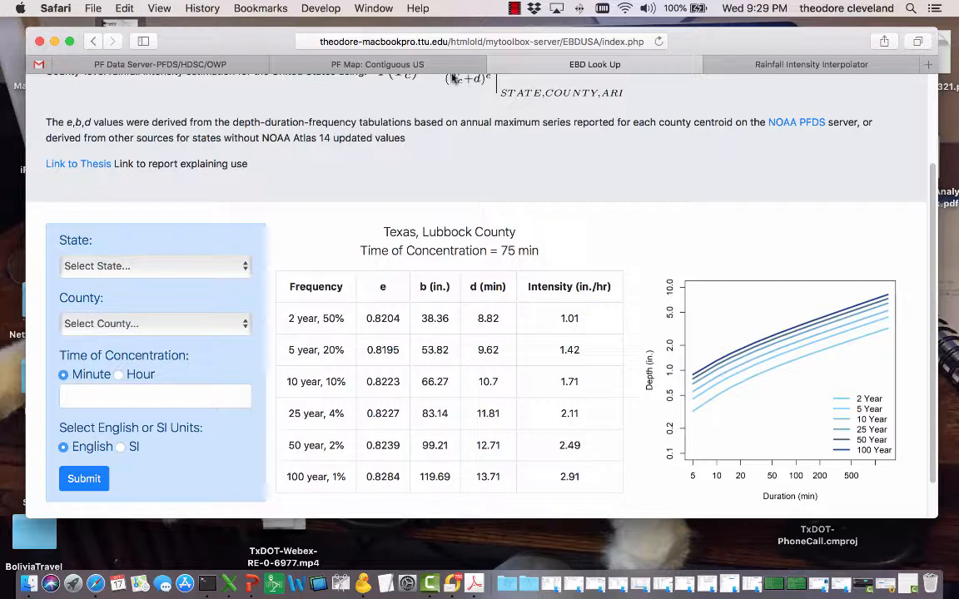
In the PF Map tab, relocate the map's station crosshair from the Texas coast to Lubbock.
{"action": "left_click", "coordinate": [425, 67]}
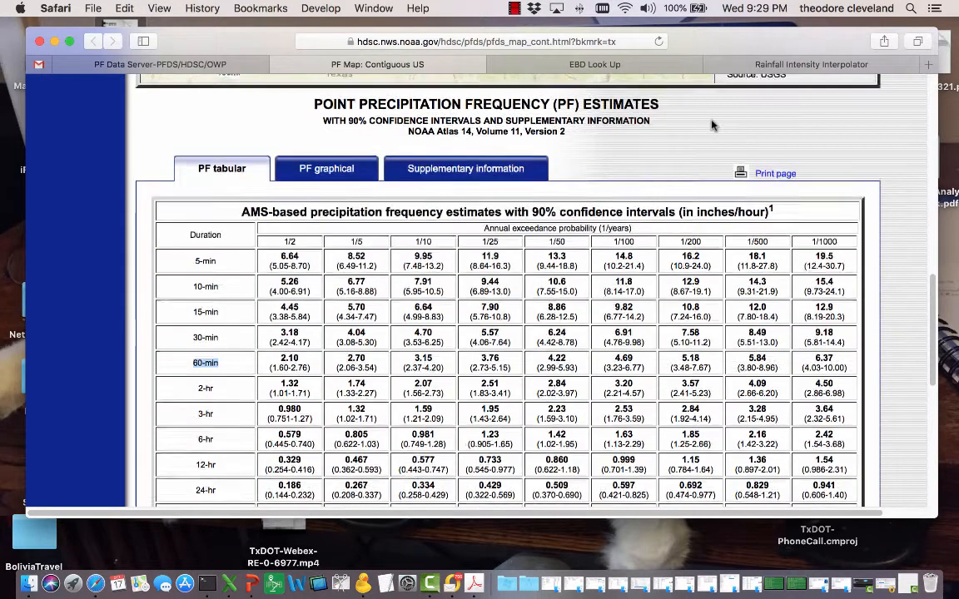
{"action": "scroll", "coordinate": [517, 235], "scroll_direction": "down", "scroll_amount": 5}
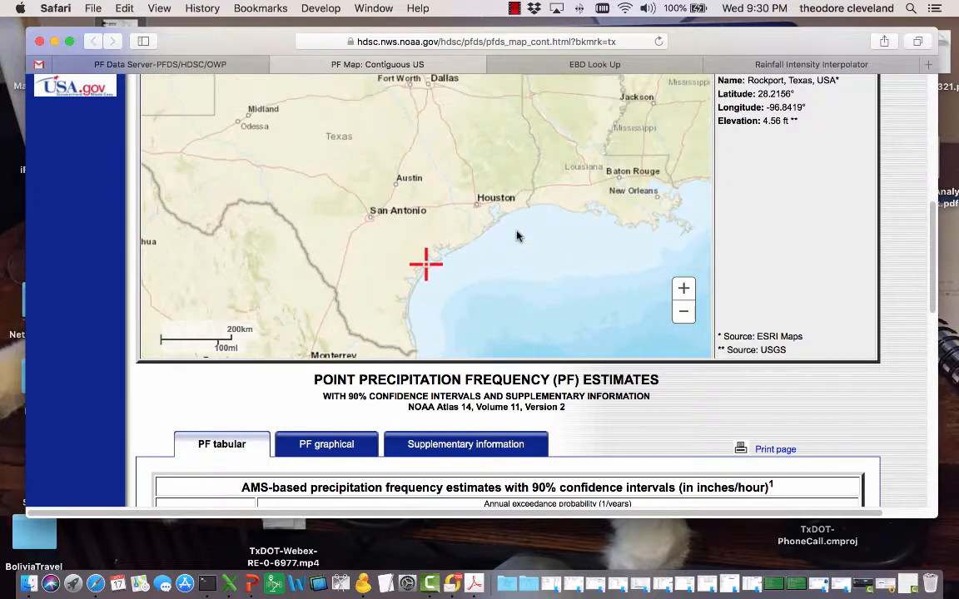
{"action": "mouse_move", "coordinate": [430, 263]}
{"action": "left_mouse_down"}
{"action": "mouse_move", "coordinate": [385, 221]}
{"action": "mouse_move", "coordinate": [337, 100]}
{"action": "left_mouse_up"}
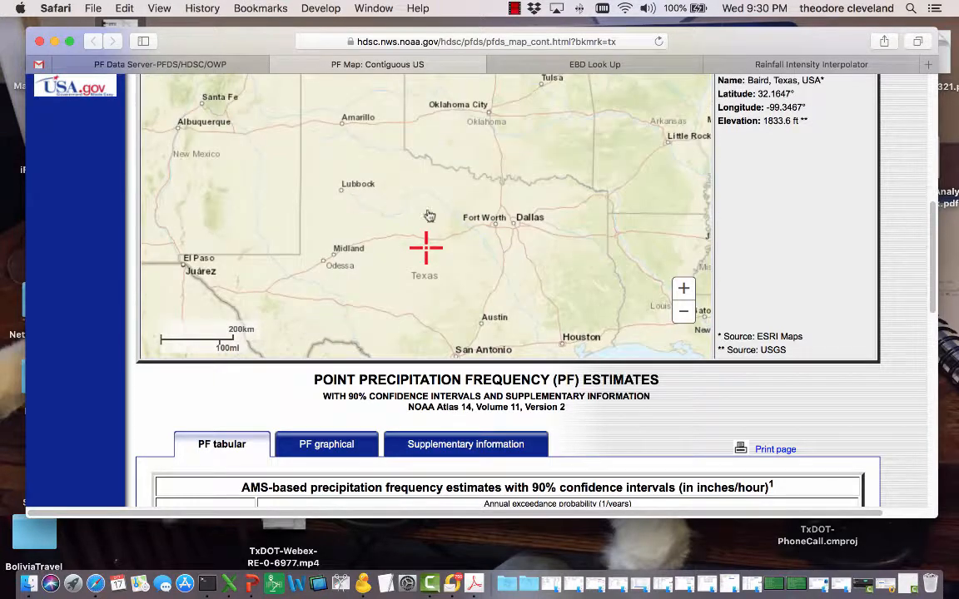
{"action": "left_click_drag", "start_coordinate": [430, 255], "coordinate": [342, 195]}
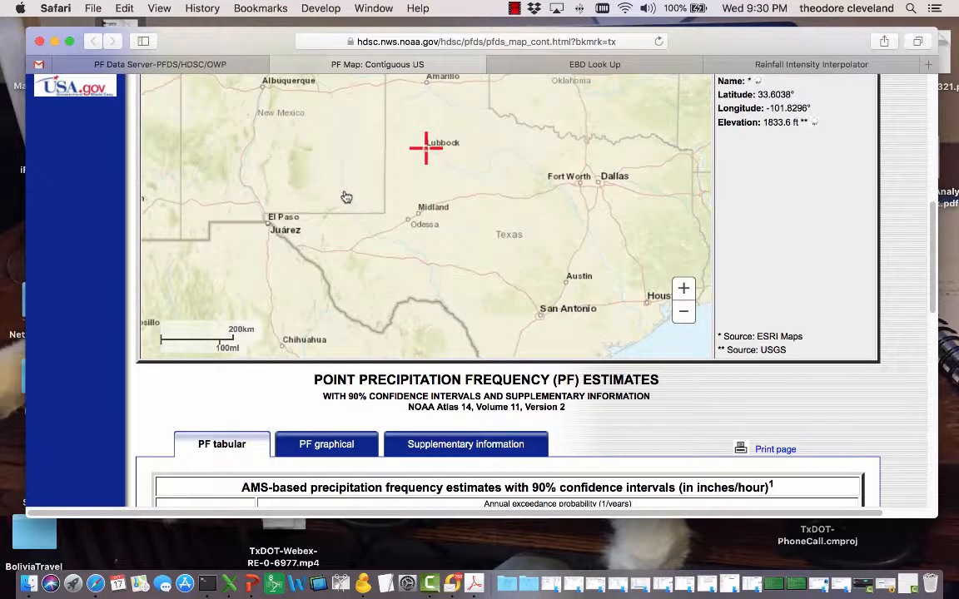
{"action": "scroll", "coordinate": [869, 407], "scroll_direction": "down", "scroll_amount": 5}
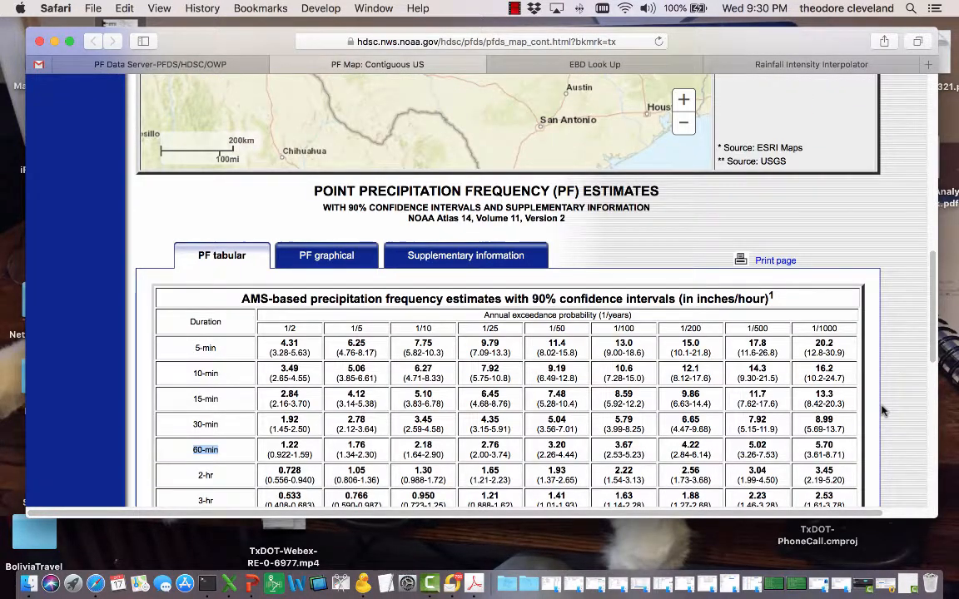
Copy the 60-min intensity of 2.18 at 1/10 probability into the interpolator's low intensity, and set the low duration to 60 minutes.
{"action": "scroll", "coordinate": [882, 411], "scroll_direction": "down", "scroll_amount": 3}
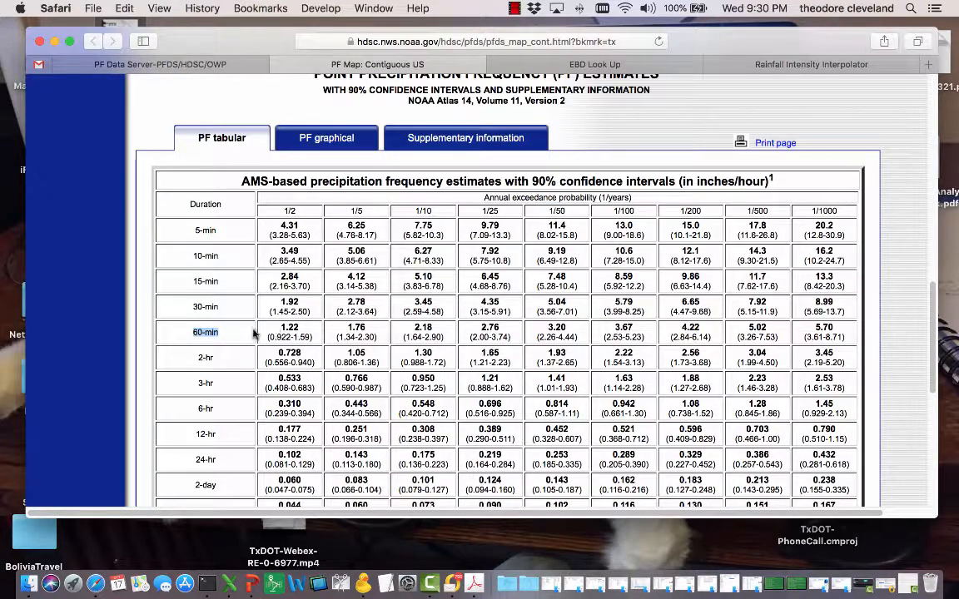
{"action": "left_click", "coordinate": [222, 334]}
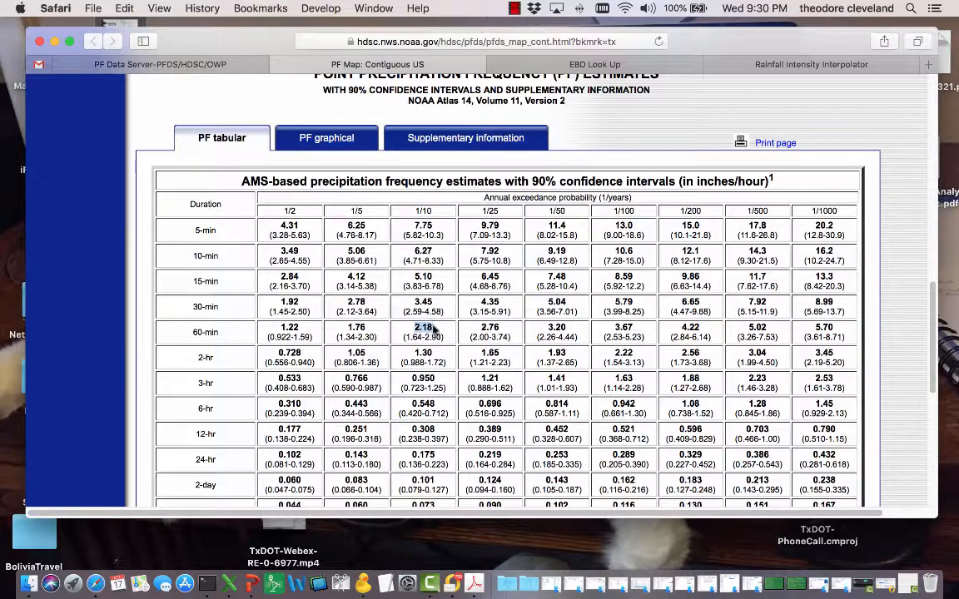
{"action": "left_click_drag", "start_coordinate": [413, 327], "coordinate": [431, 326]}
{"action": "key", "text": "super+c"}
{"action": "left_click", "coordinate": [768, 64]}
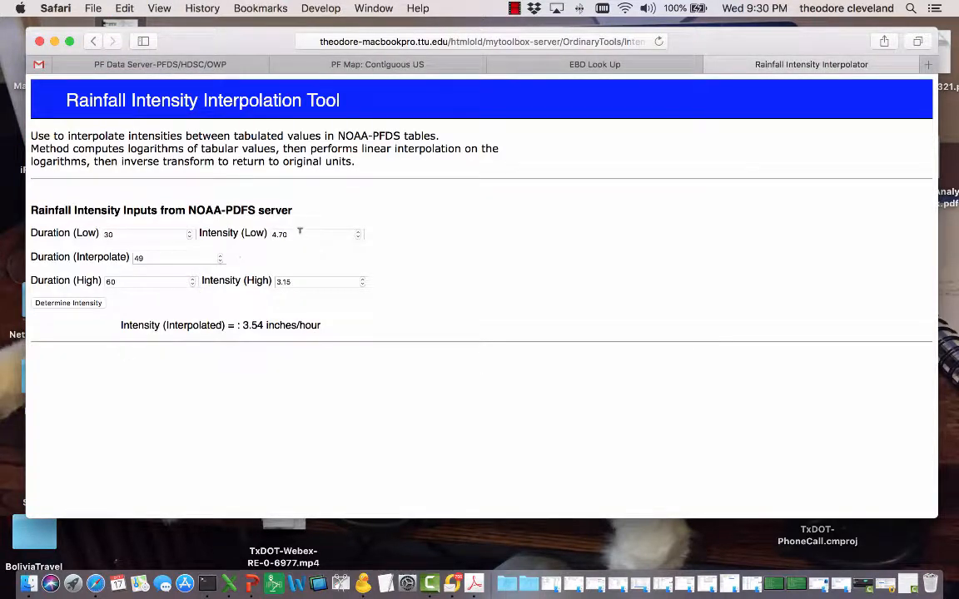
{"action": "left_click", "coordinate": [254, 233]}
{"action": "key", "text": "super+v"}
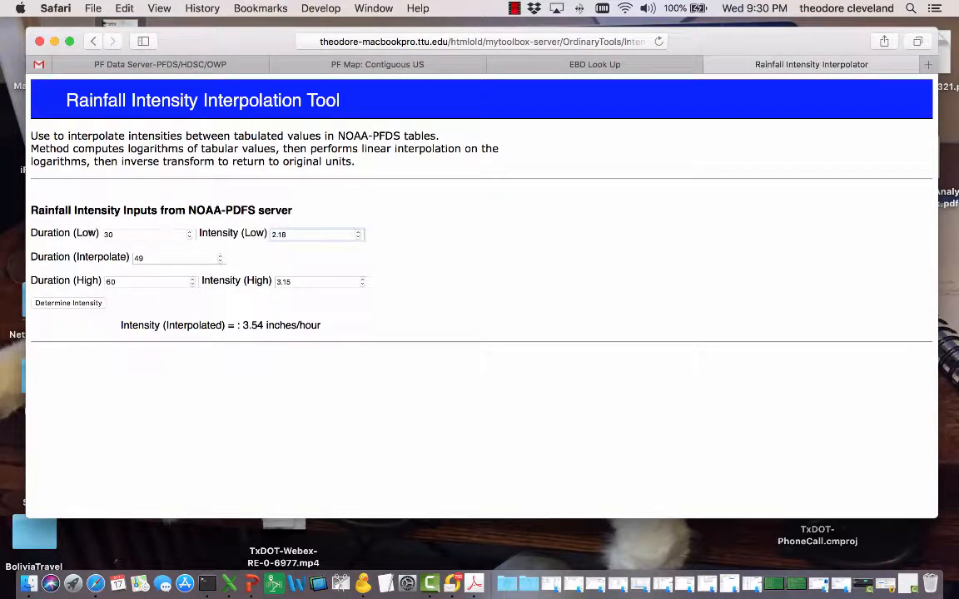
{"action": "left_click", "coordinate": [65, 234]}
{"action": "type", "text": "60"}
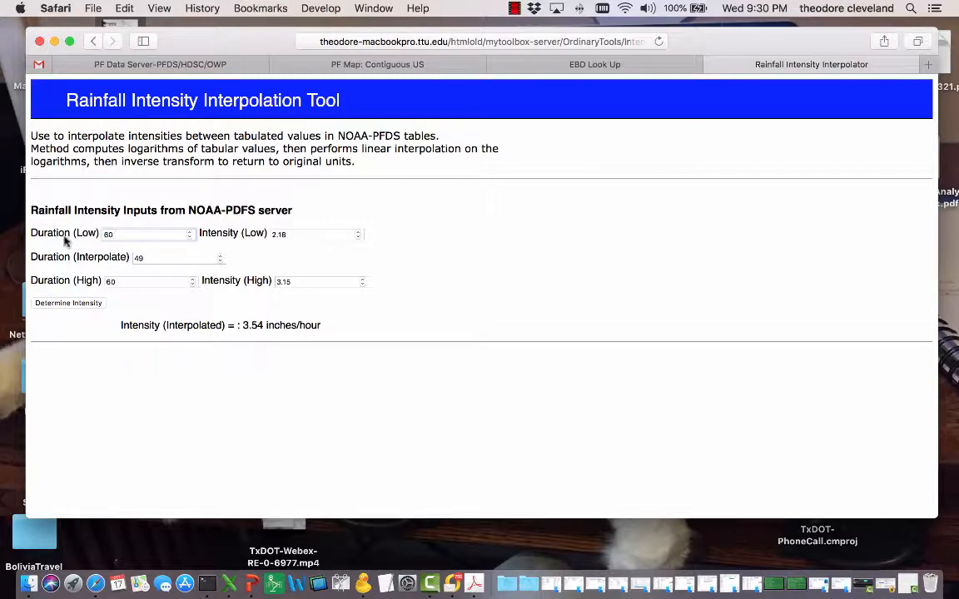
Set the interpolation duration to 75 minutes and the high intensity to 1.30, copied from the 2-hr estimate at 1/10 probability.
{"action": "left_click", "coordinate": [143, 257]}
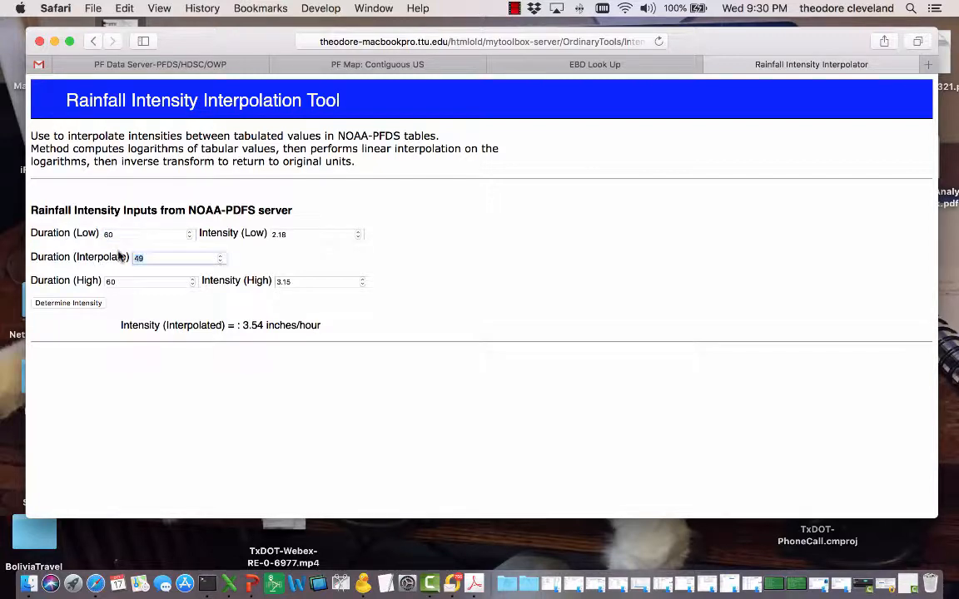
{"action": "left_click", "coordinate": [350, 64]}
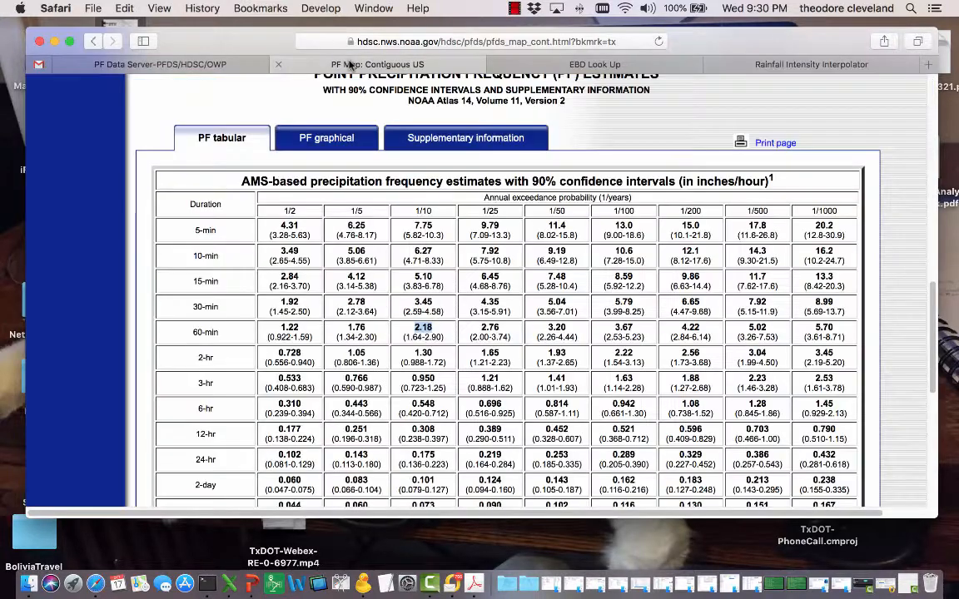
{"action": "double_click", "coordinate": [421, 353]}
{"action": "key", "text": "super+c"}
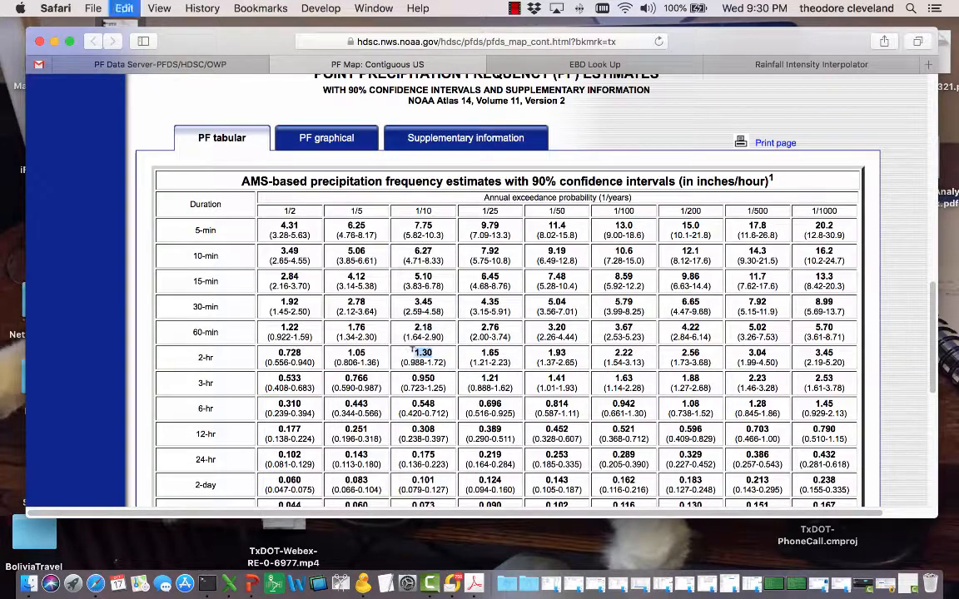
{"action": "left_click", "coordinate": [724, 64]}
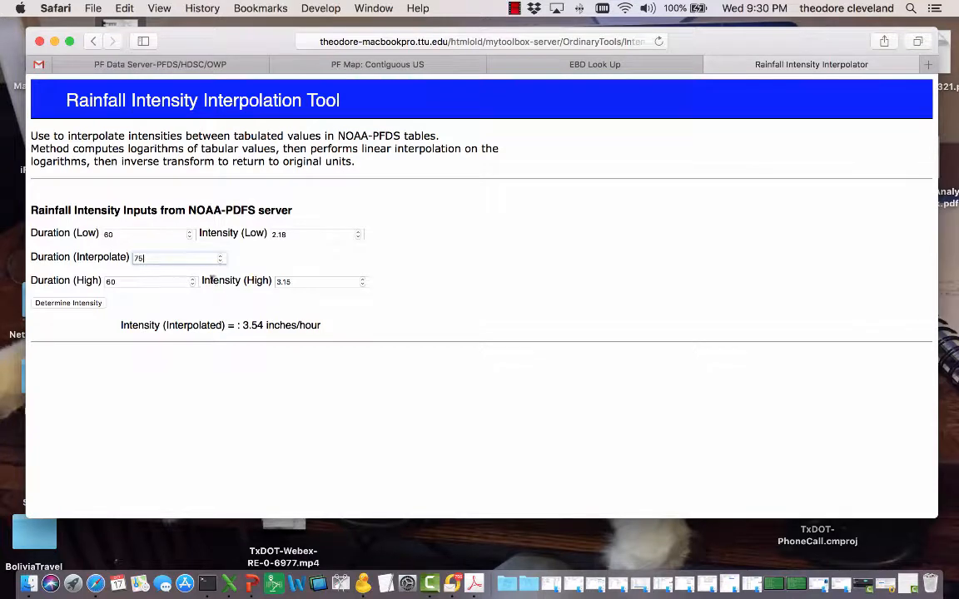
{"action": "double_click", "coordinate": [285, 281]}
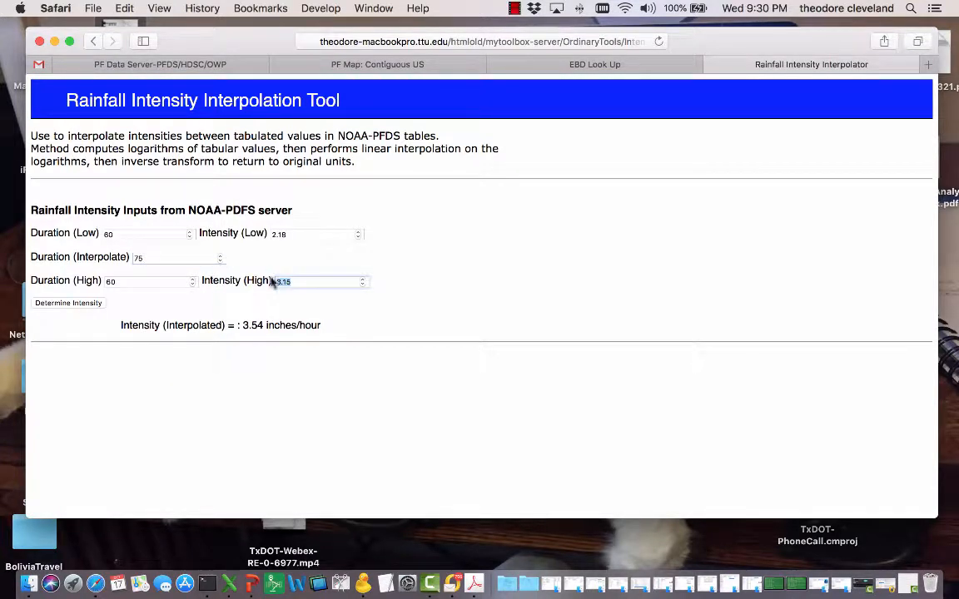
{"action": "key", "text": "super+v"}
Set the high duration to 120 minutes and compute the interpolated intensity.
{"action": "double_click", "coordinate": [132, 280]}
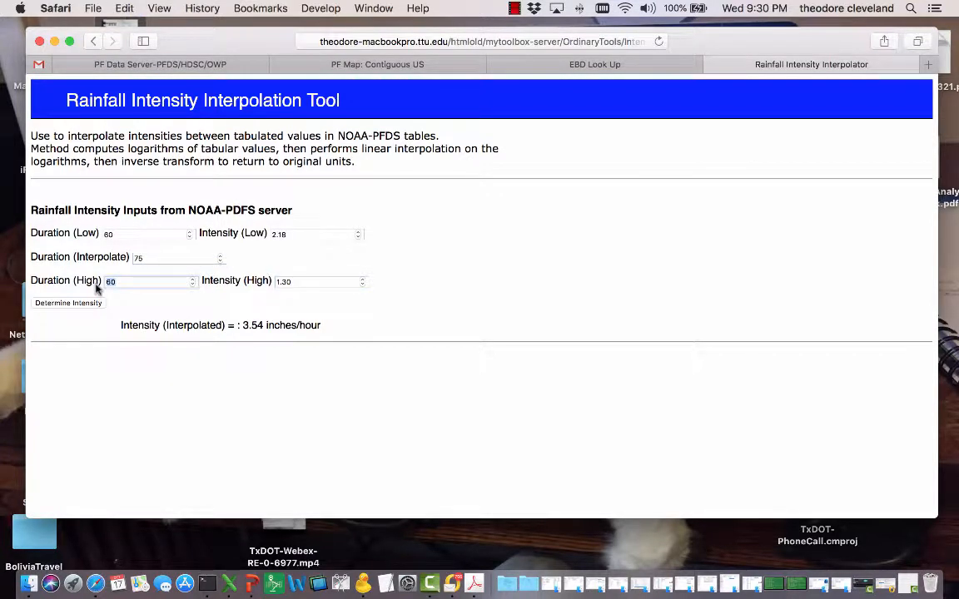
{"action": "key", "text": "BackSpace"}
{"action": "type", "text": "120"}
{"action": "left_click", "coordinate": [70, 305]}
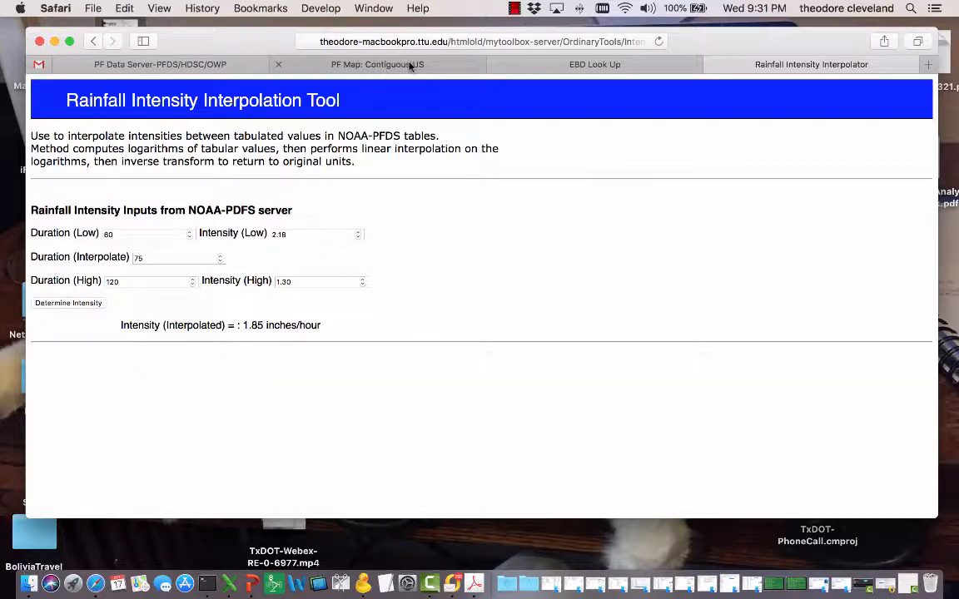
Compare the interpolated intensity with the 10-year intensity in EBD Look Up and the tabulated estimates in PF Map.
{"action": "left_click", "coordinate": [559, 66]}
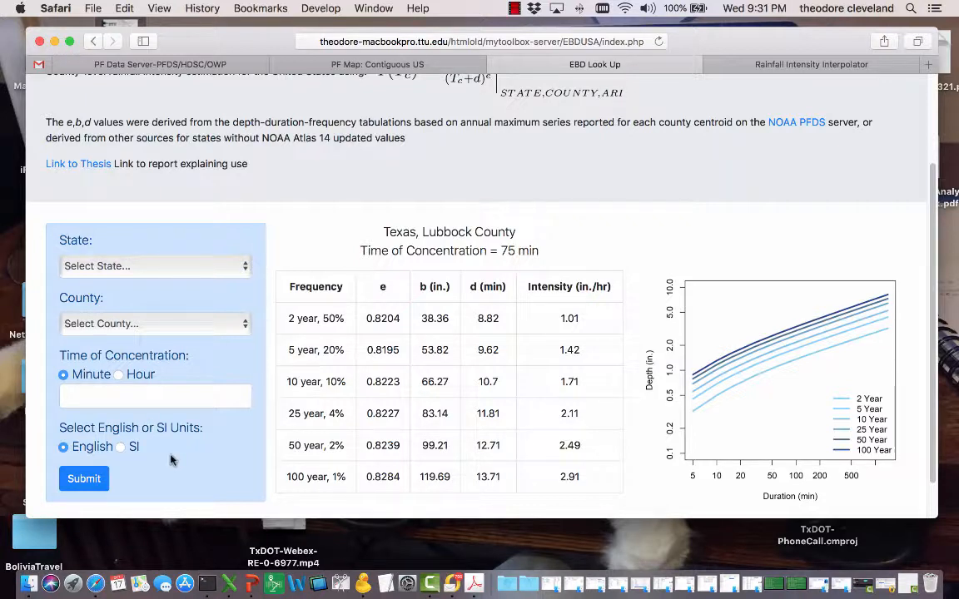
{"action": "left_click", "coordinate": [436, 71]}
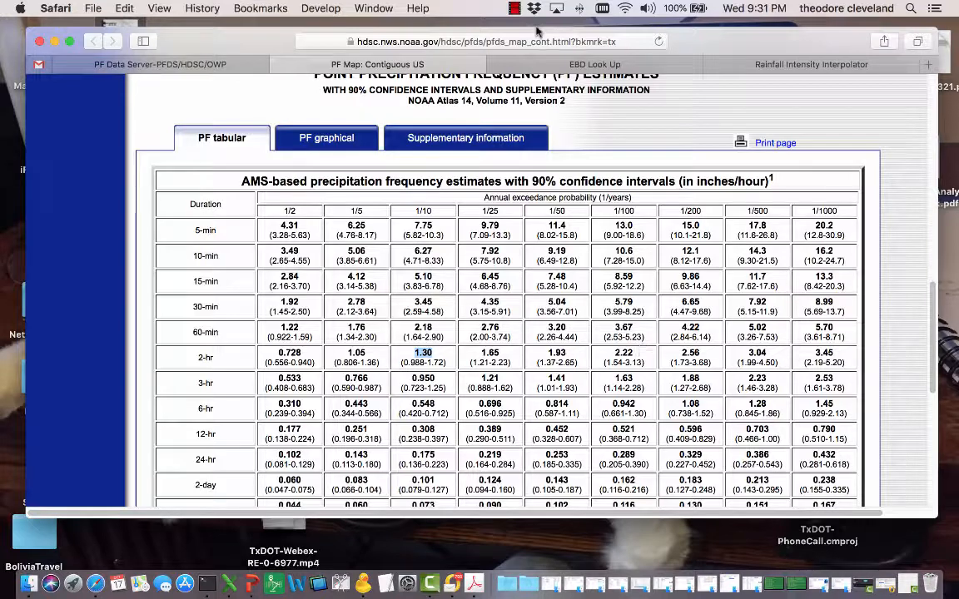
{"action": "left_click", "coordinate": [752, 65]}
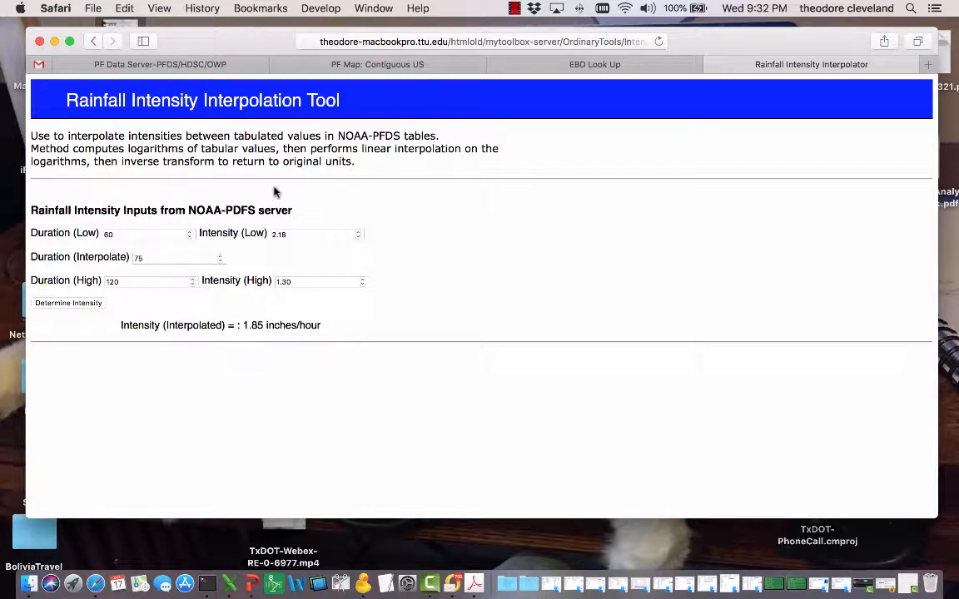
Show the interpolator's page source and examine the input form markup and the log-transform interpolation code.
{"action": "left_click", "coordinate": [321, 9]}
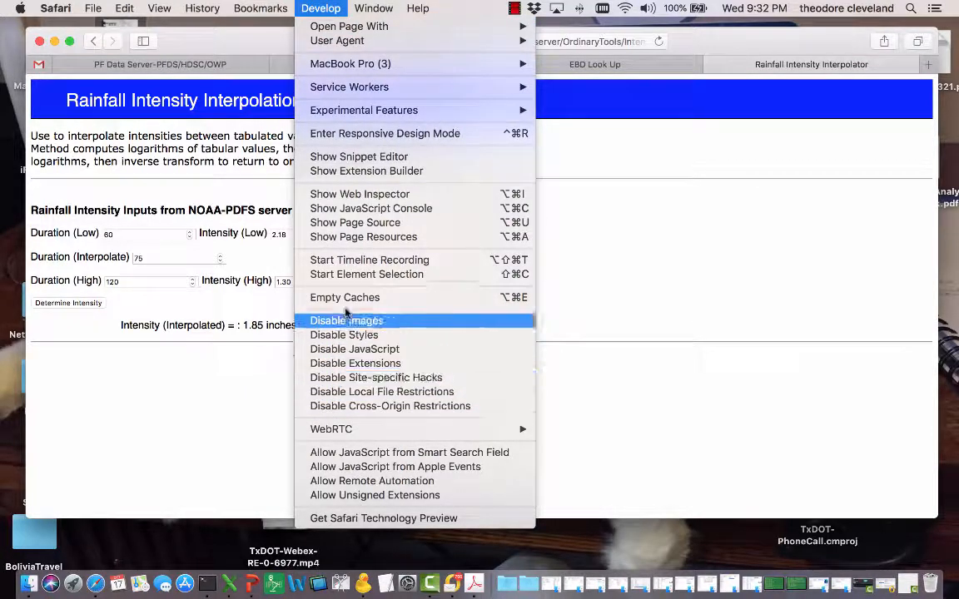
{"action": "left_click", "coordinate": [355, 223]}
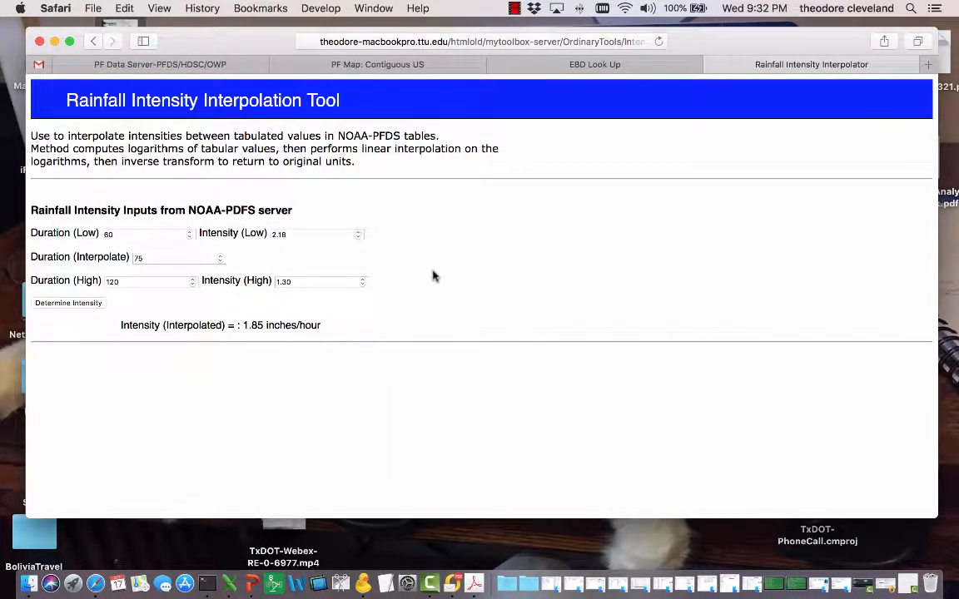
{"action": "scroll", "coordinate": [540, 315], "scroll_direction": "down", "scroll_amount": 5}
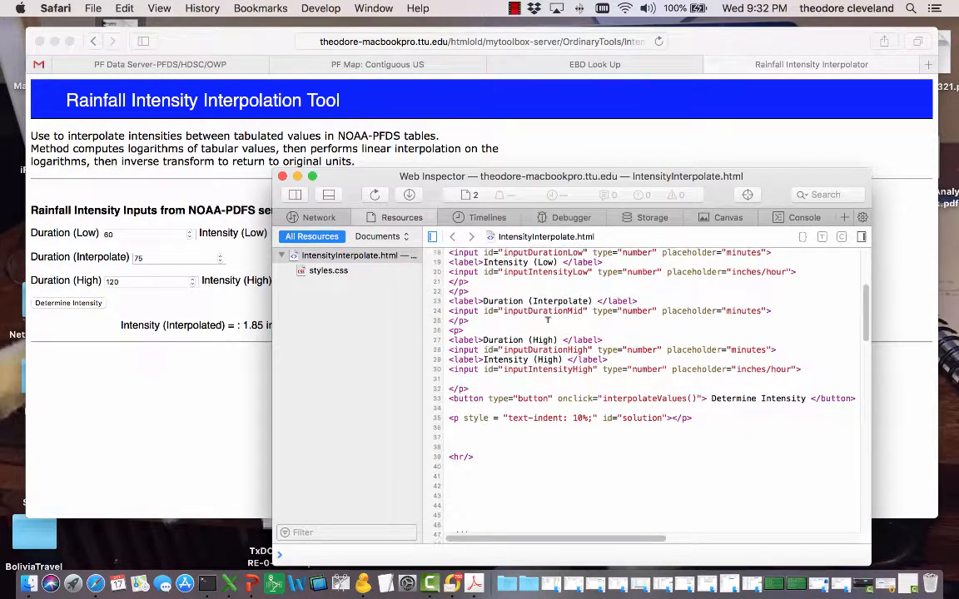
{"action": "scroll", "coordinate": [545, 317], "scroll_direction": "up", "scroll_amount": 3}
{"action": "scroll", "coordinate": [547, 319], "scroll_direction": "down", "scroll_amount": 20}
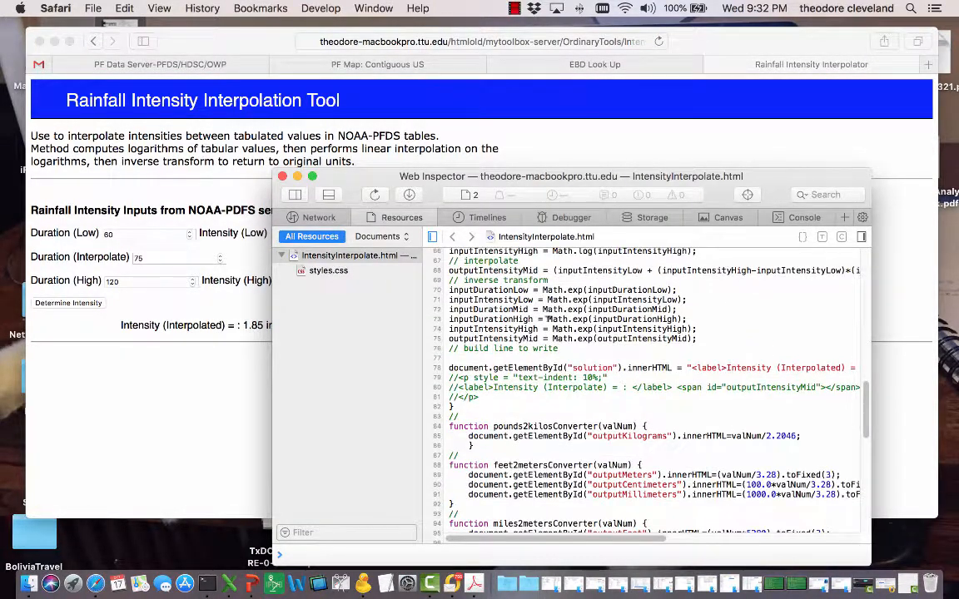